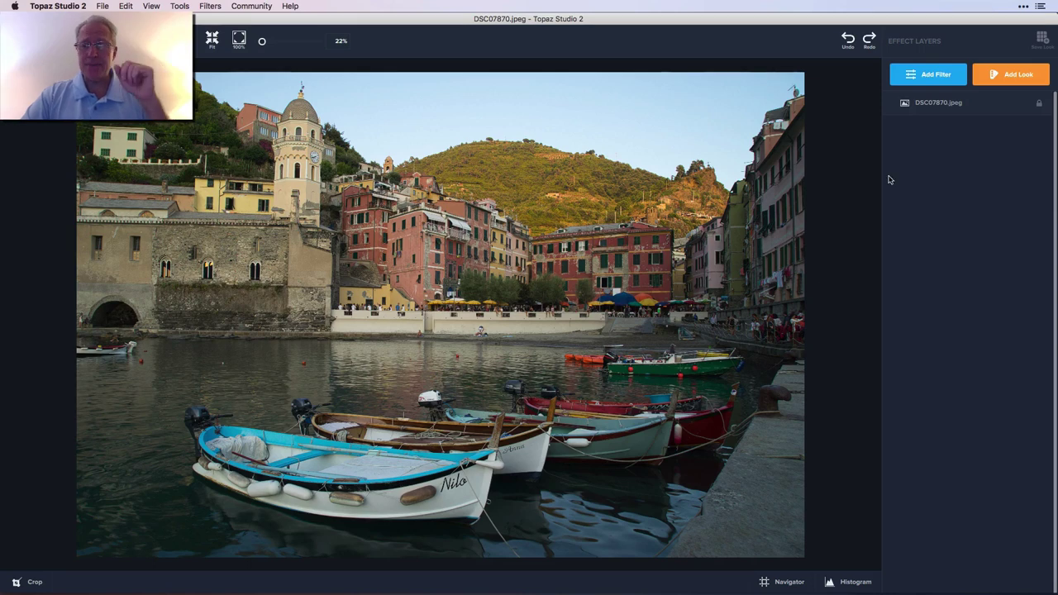
# Add the Abstraction filter from the Stylistic section of the filter list
pyautogui.click(929, 81)
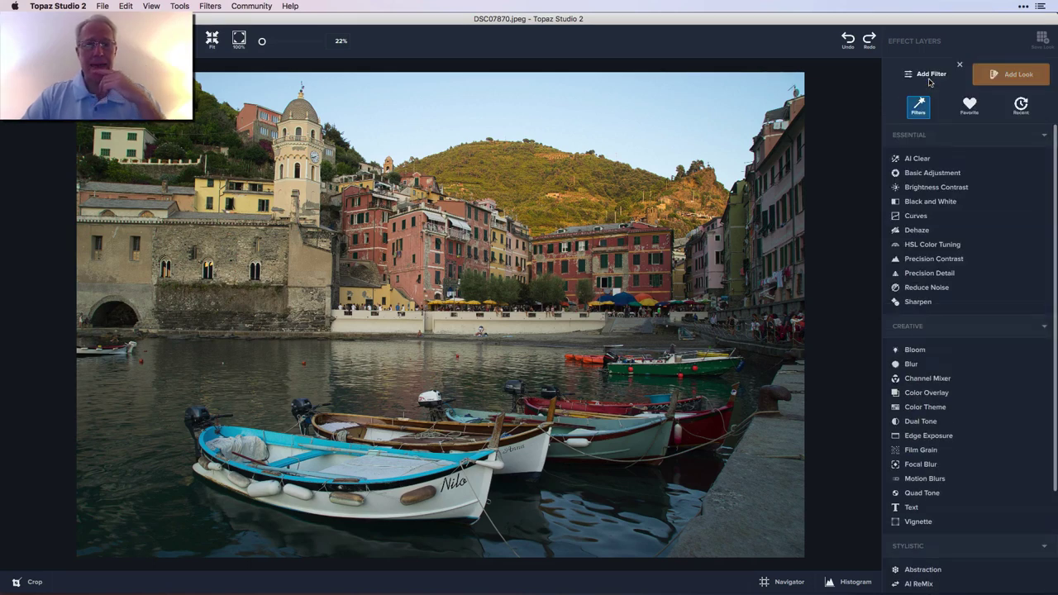
pyautogui.moveTo(923, 363)
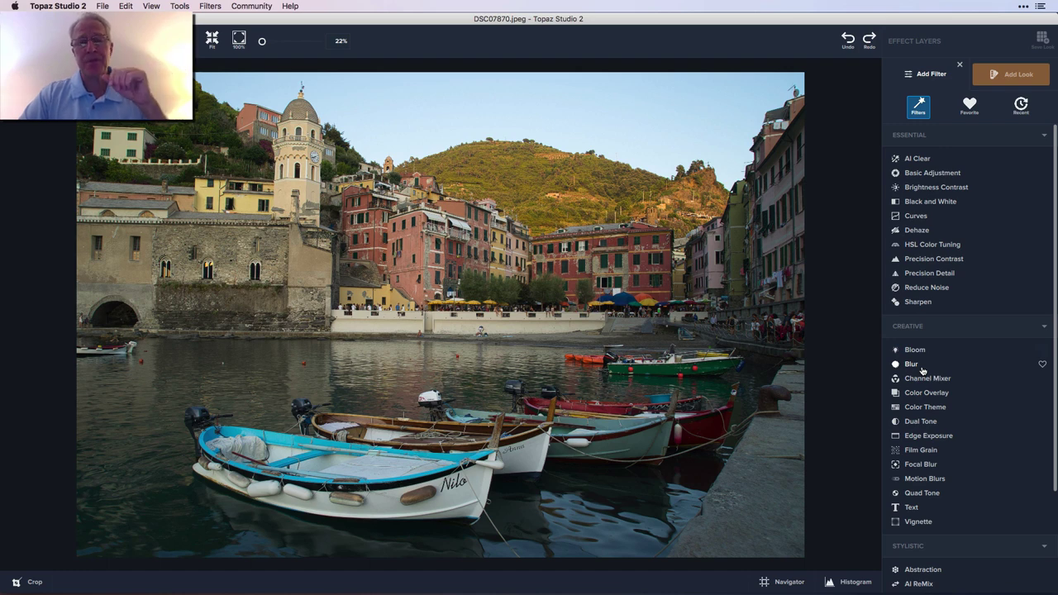
pyautogui.scroll(-3, 922, 370)
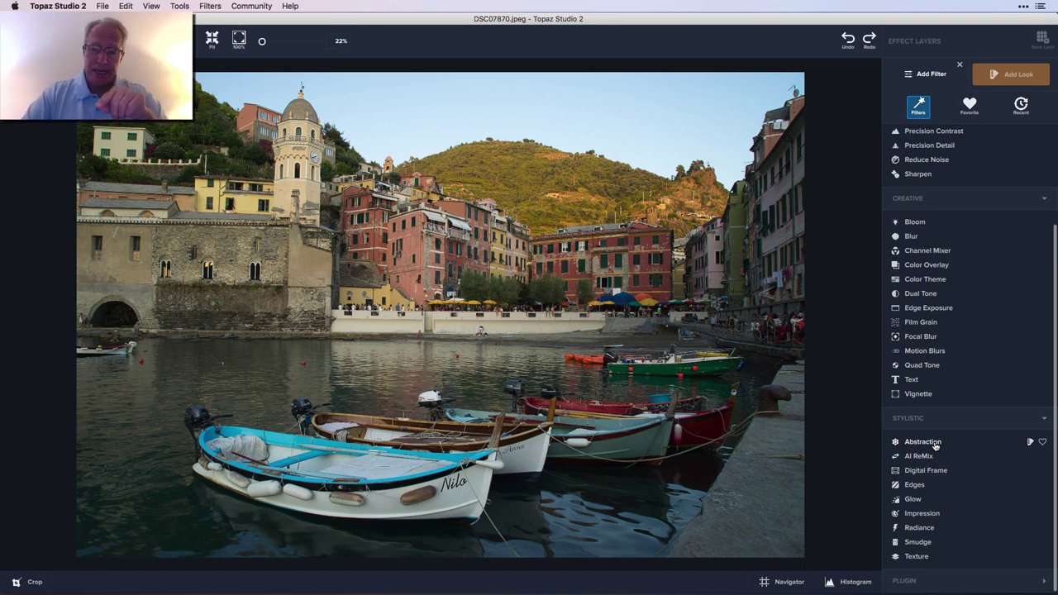
pyautogui.click(923, 443)
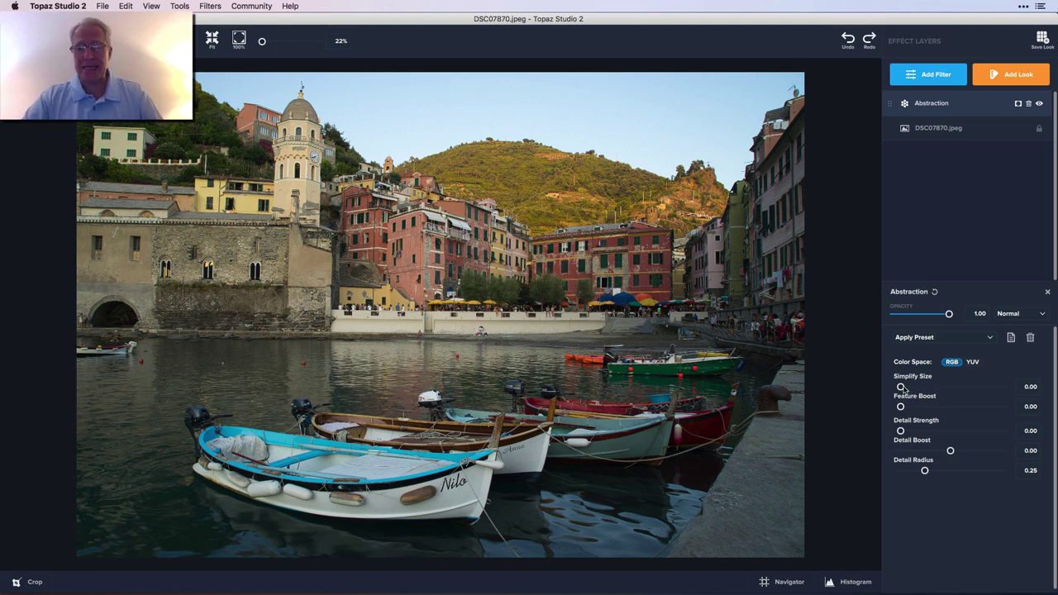
# Sweep the Abstraction Simplify Size up to 1.00, then settle it around 0.34
pyautogui.moveTo(915, 388); pyautogui.dragTo(931, 387)
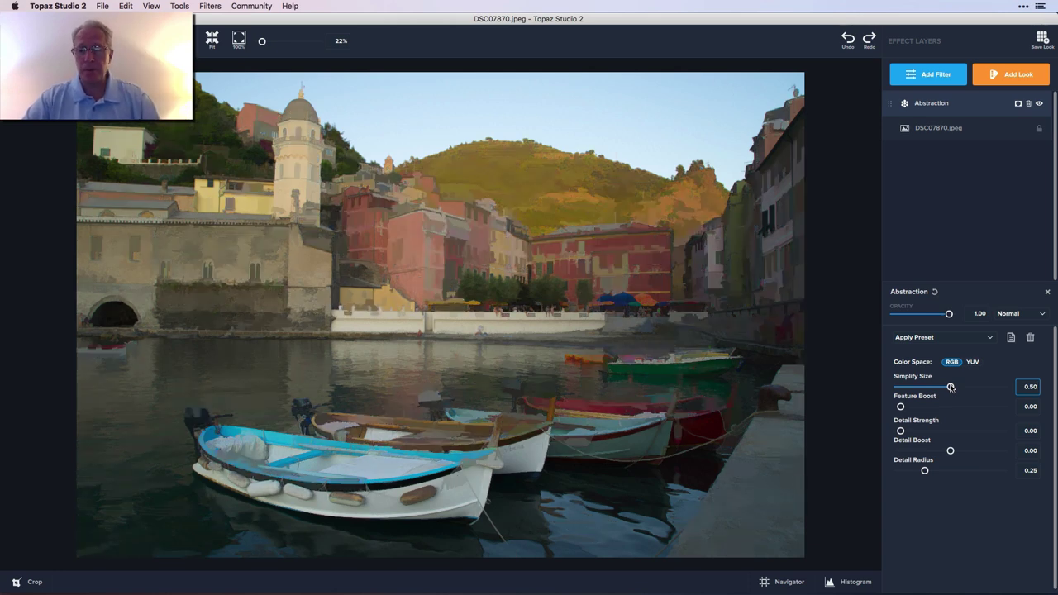
pyautogui.moveTo(956, 388); pyautogui.dragTo(1007, 383)
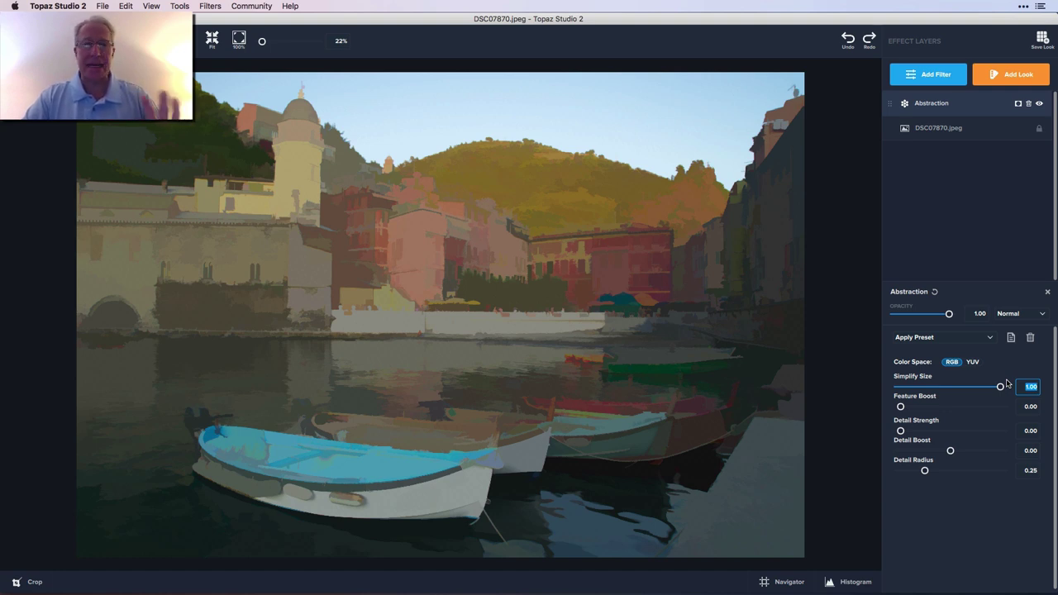
pyautogui.moveTo(947, 392)
pyautogui.mouseDown()
pyautogui.moveTo(881, 395)
pyautogui.moveTo(941, 392)
pyautogui.mouseUp()
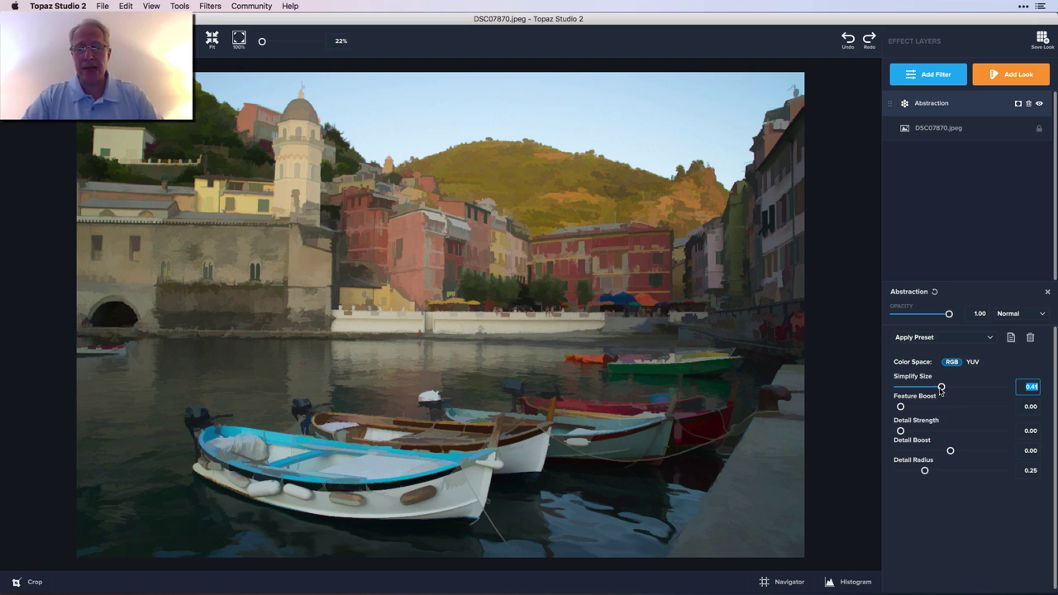
pyautogui.moveTo(941, 388)
pyautogui.mouseDown()
pyautogui.moveTo(912, 389)
pyautogui.moveTo(934, 389)
pyautogui.mouseUp()
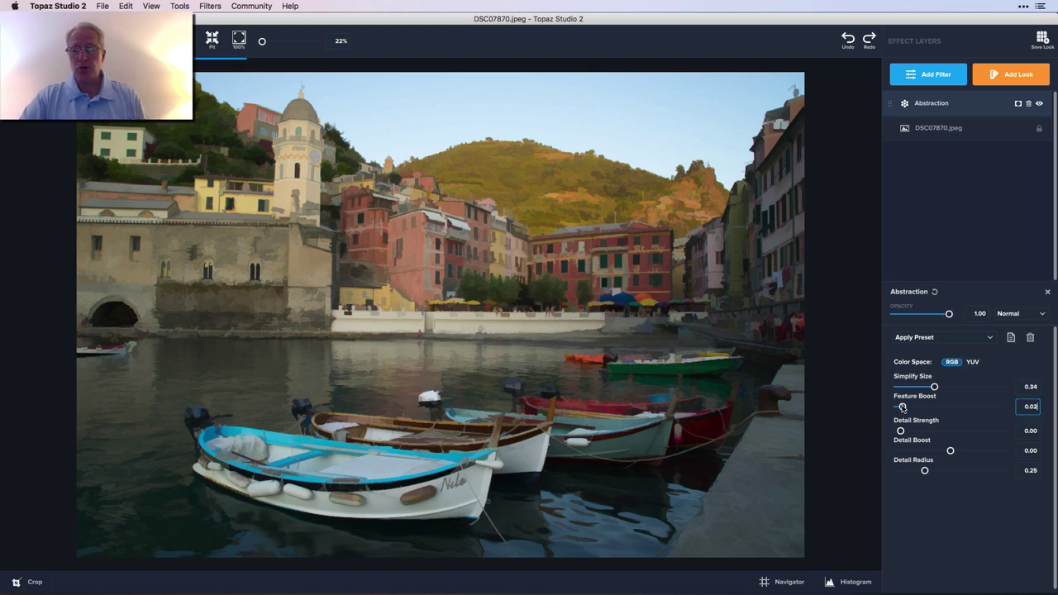
# Test Feature Boost and Detail Strength, return detail strength to 0, and set Simplify Size 0.27
pyautogui.moveTo(901, 408); pyautogui.dragTo(955, 408)
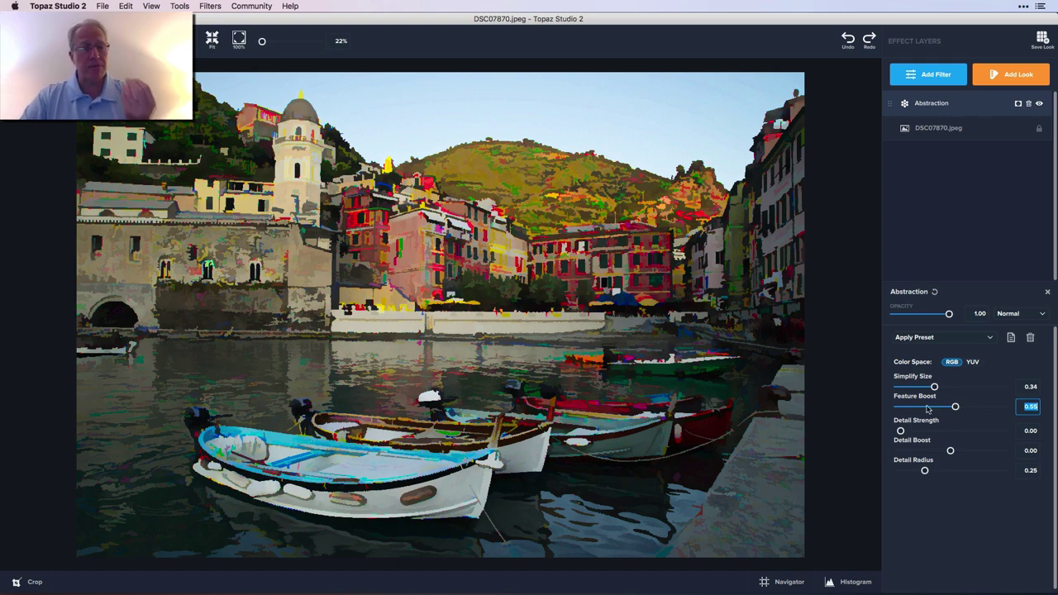
pyautogui.click(927, 407)
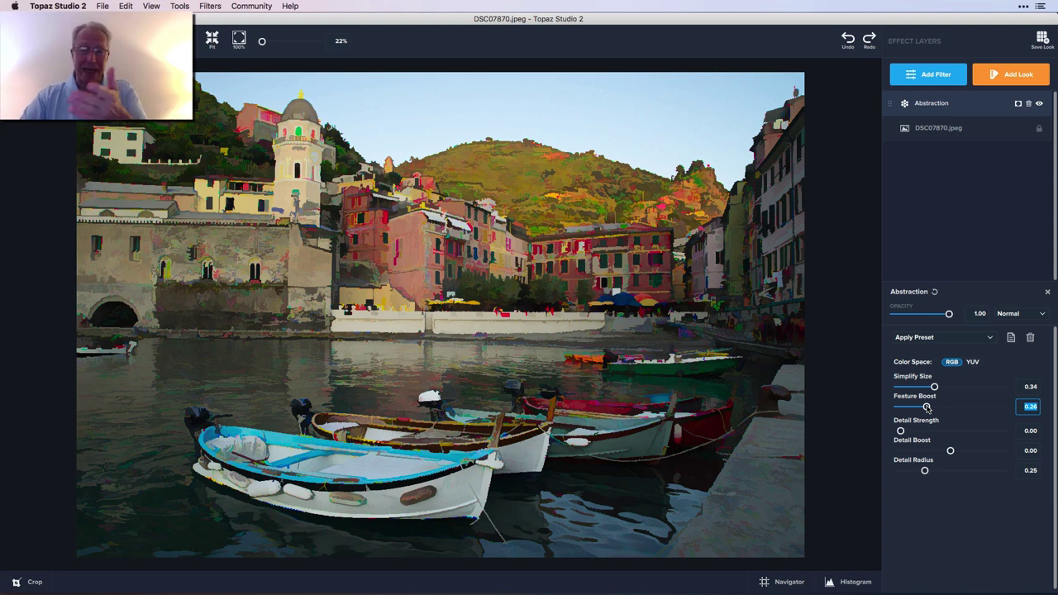
pyautogui.moveTo(928, 407)
pyautogui.mouseDown()
pyautogui.moveTo(901, 408)
pyautogui.moveTo(919, 434)
pyautogui.moveTo(948, 431)
pyautogui.mouseUp()
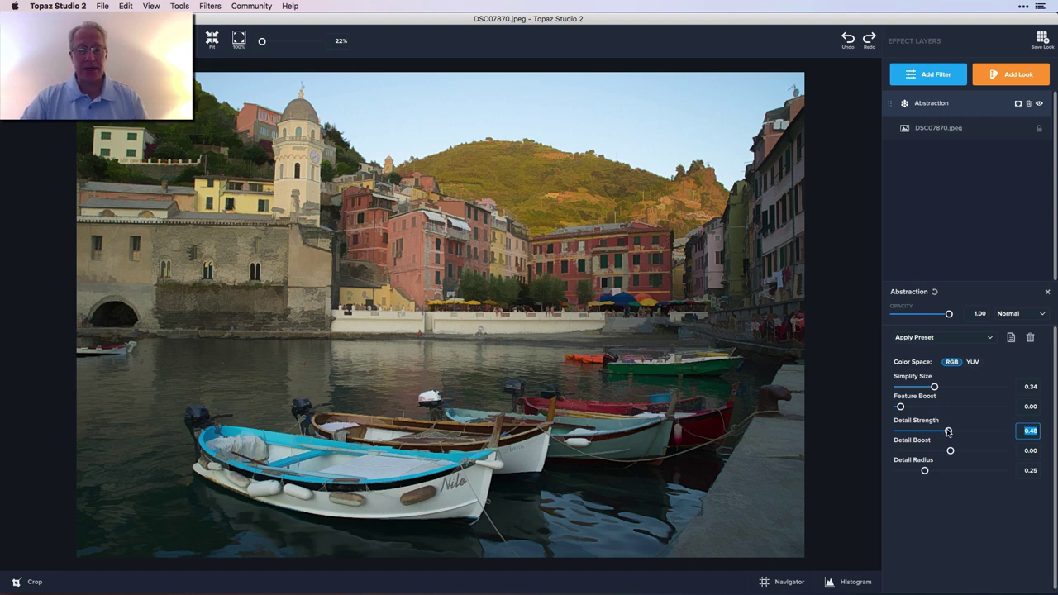
pyautogui.moveTo(949, 431); pyautogui.dragTo(966, 437)
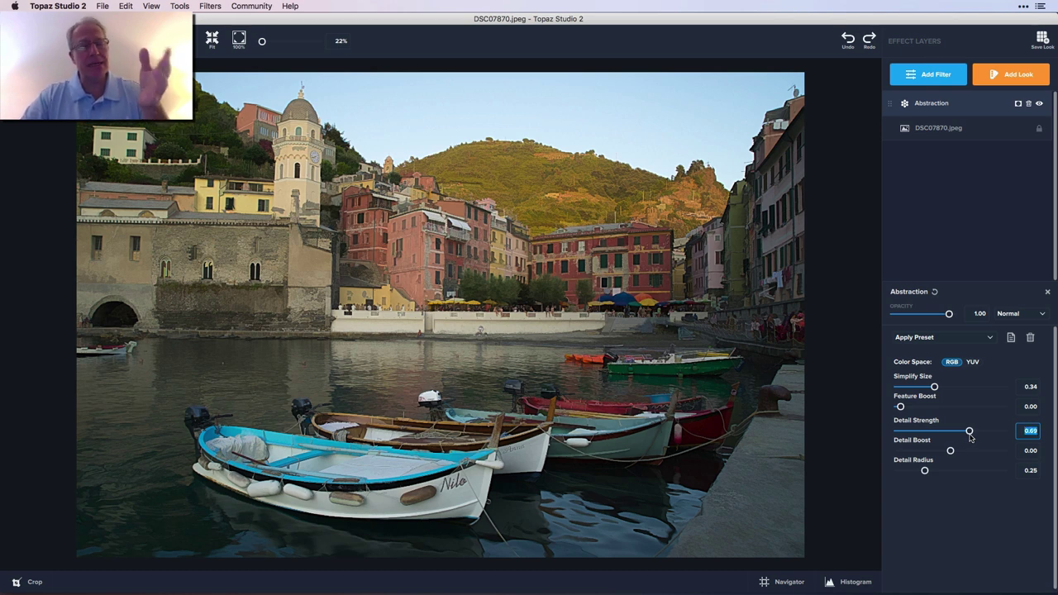
pyautogui.moveTo(934, 386); pyautogui.dragTo(967, 388)
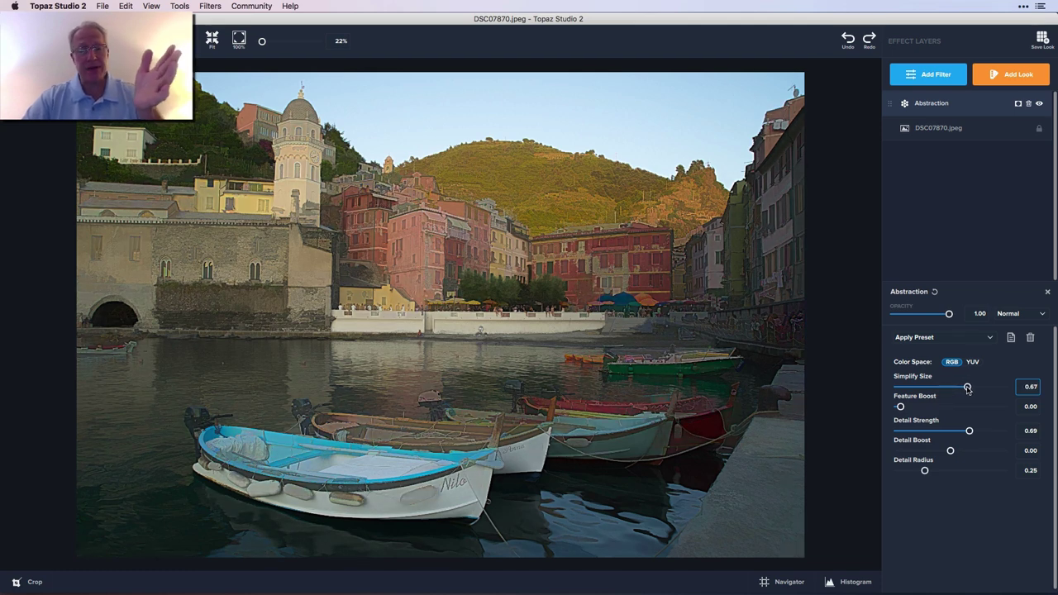
pyautogui.moveTo(969, 430); pyautogui.dragTo(982, 430)
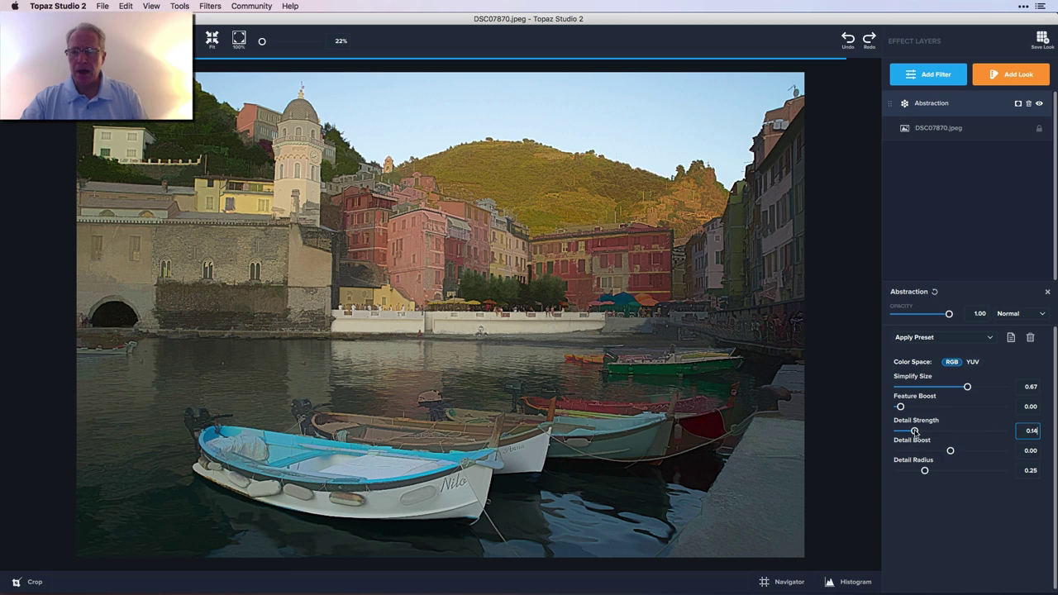
pyautogui.moveTo(917, 431); pyautogui.dragTo(888, 431)
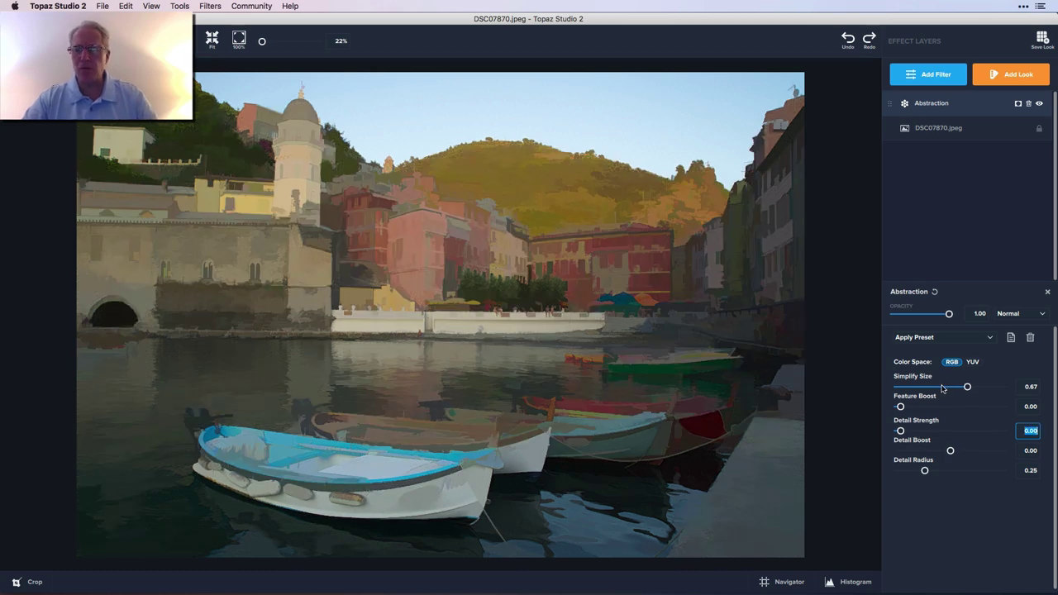
pyautogui.moveTo(942, 387); pyautogui.dragTo(928, 387)
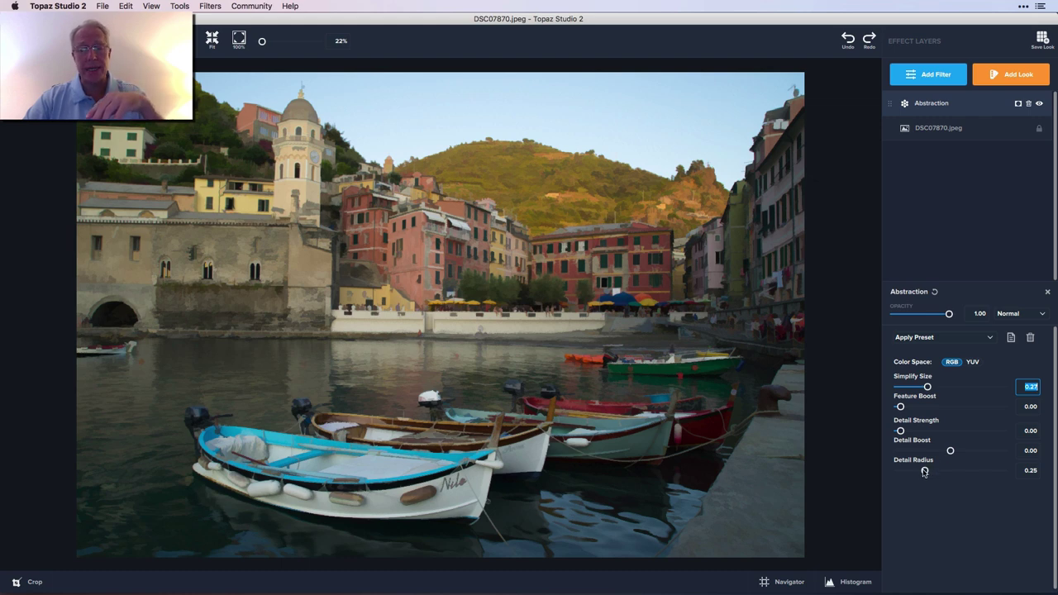
# Test Detail Strength, Boost and Radius, then reset Abstraction and set Simplify Size to 0.32
pyautogui.press('Tab')
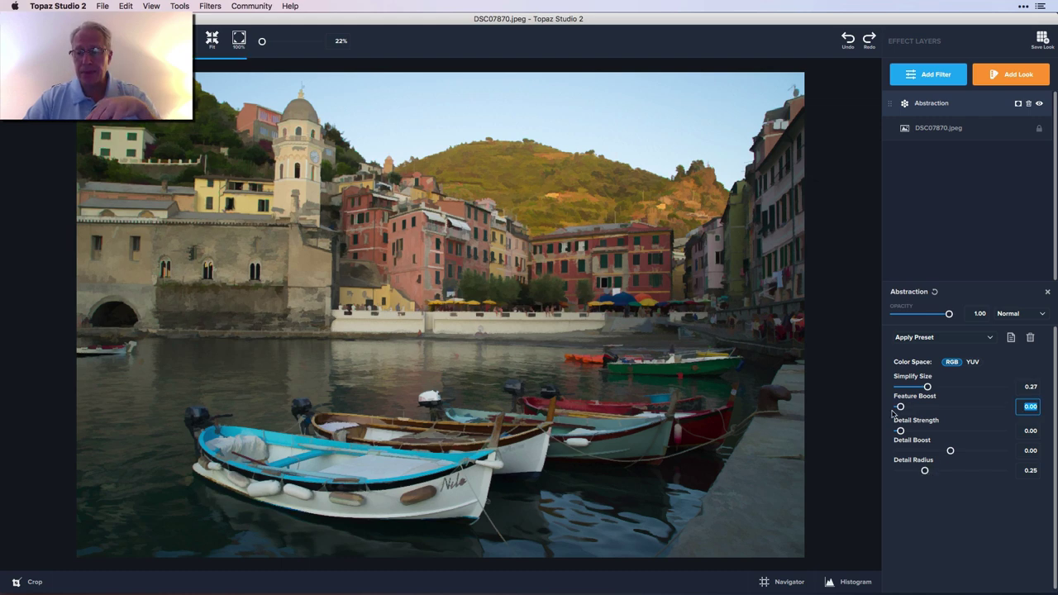
pyautogui.moveTo(900, 430); pyautogui.dragTo(924, 432)
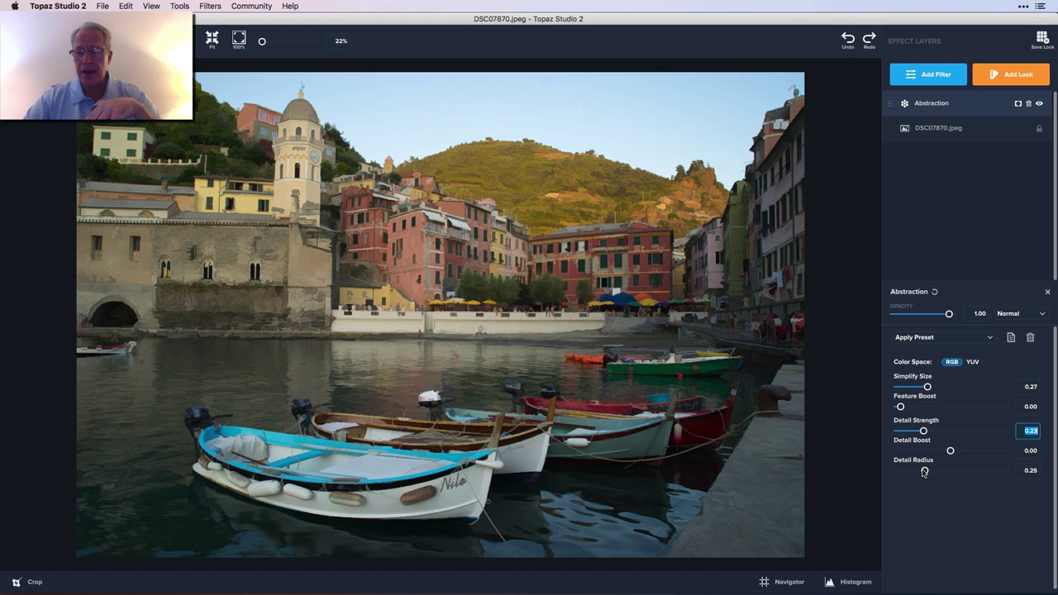
pyautogui.moveTo(925, 472); pyautogui.dragTo(1014, 467)
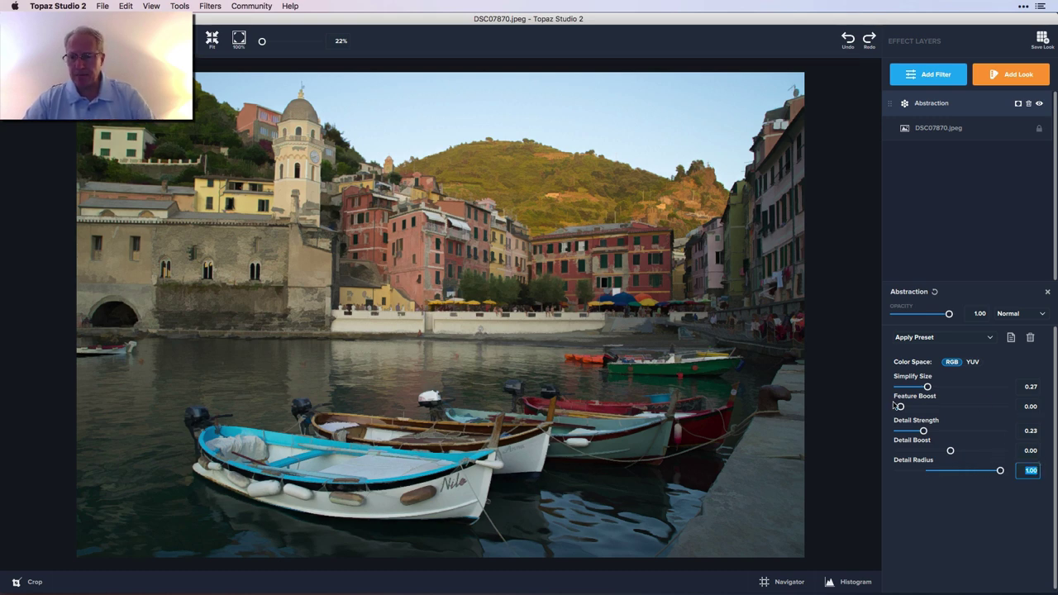
pyautogui.moveTo(924, 431)
pyautogui.mouseDown()
pyautogui.moveTo(949, 430)
pyautogui.moveTo(982, 451)
pyautogui.mouseUp()
pyautogui.click(924, 470)
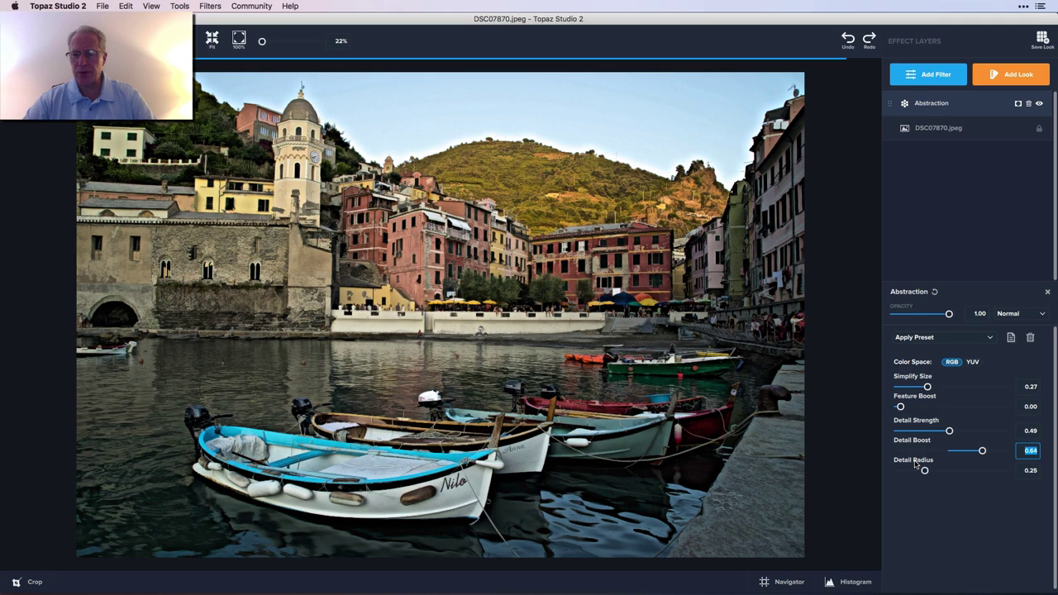
pyautogui.moveTo(925, 472); pyautogui.dragTo(984, 471)
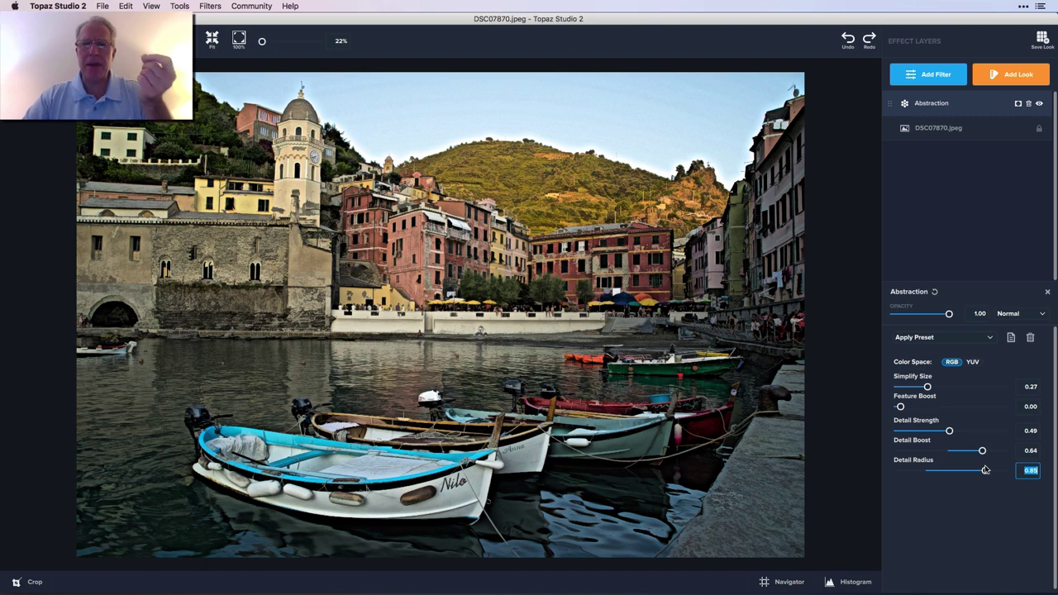
pyautogui.moveTo(984, 470); pyautogui.dragTo(868, 468)
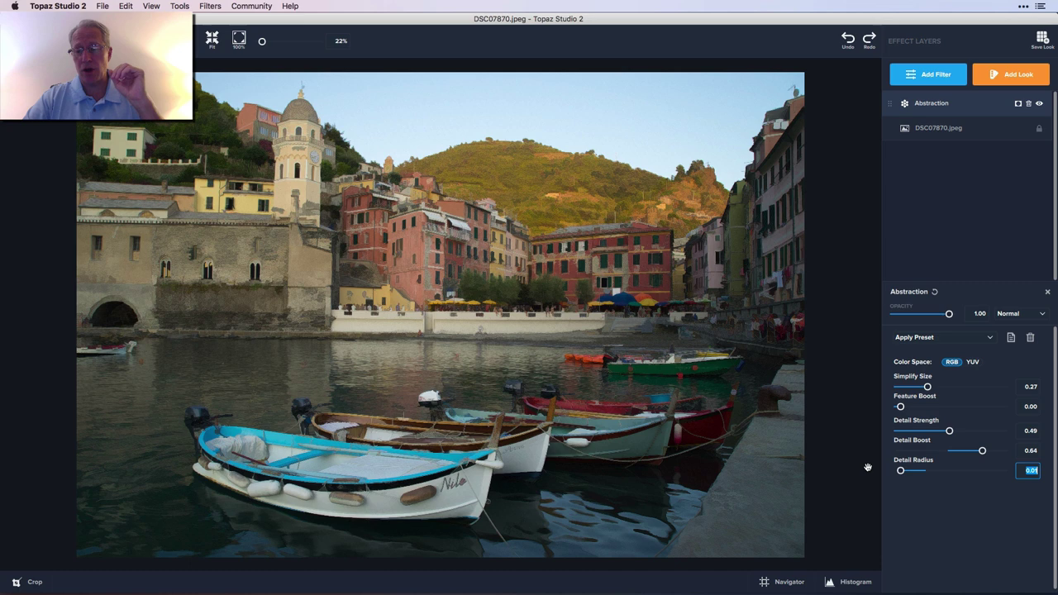
pyautogui.click(935, 292)
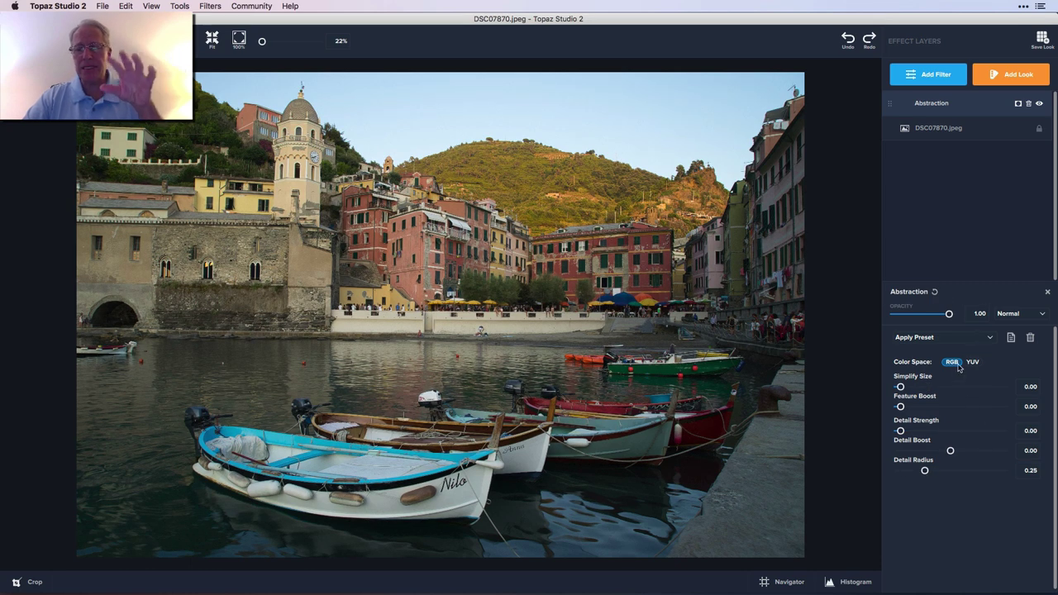
pyautogui.moveTo(920, 387); pyautogui.dragTo(933, 389)
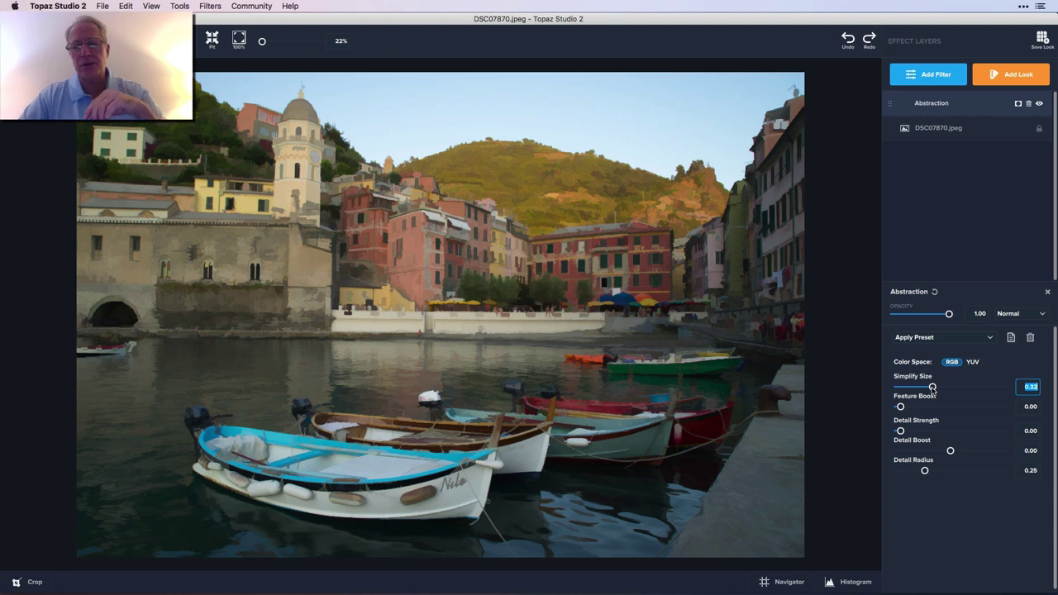
# Delete the Abstraction layer and browse the Stylistic filter list for Impression
pyautogui.click(1046, 294)
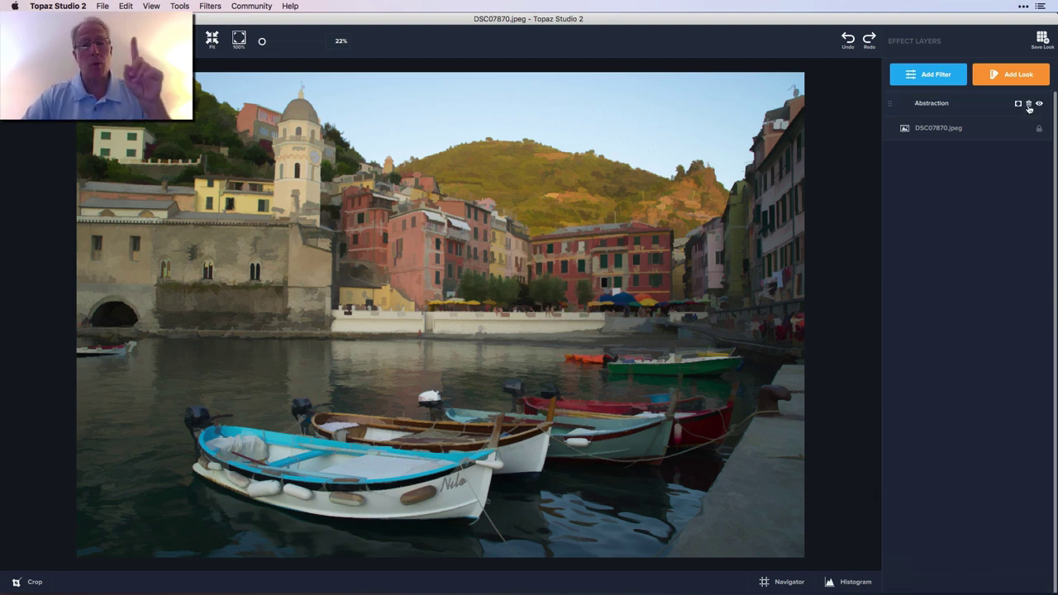
pyautogui.click(1029, 104)
pyautogui.click(935, 83)
pyautogui.scroll(-5, 930, 389)
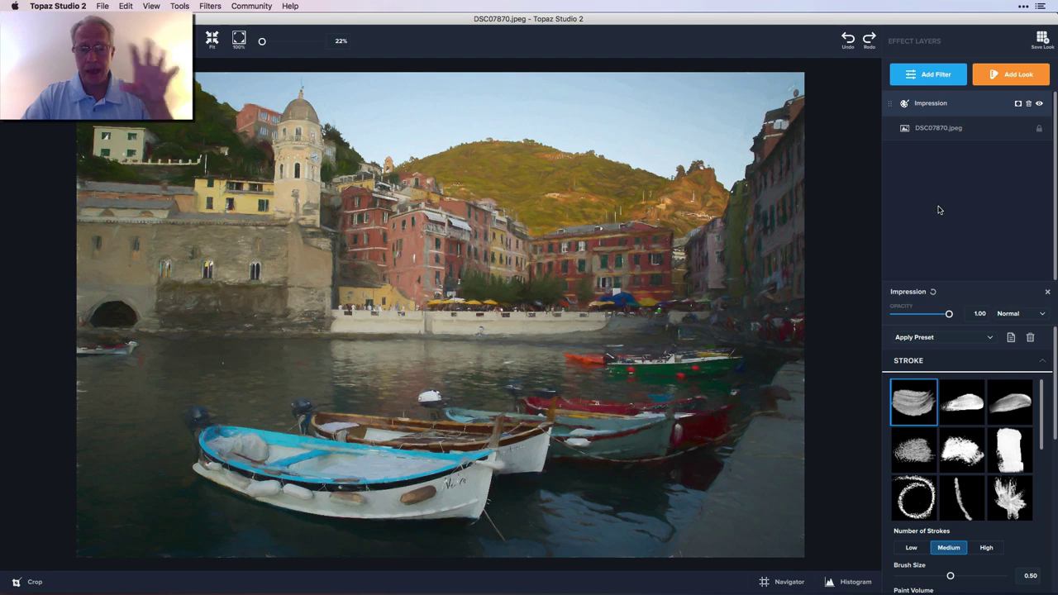
pyautogui.click(929, 79)
pyautogui.scroll(-3, 959, 300)
pyautogui.scroll(3, 959, 300)
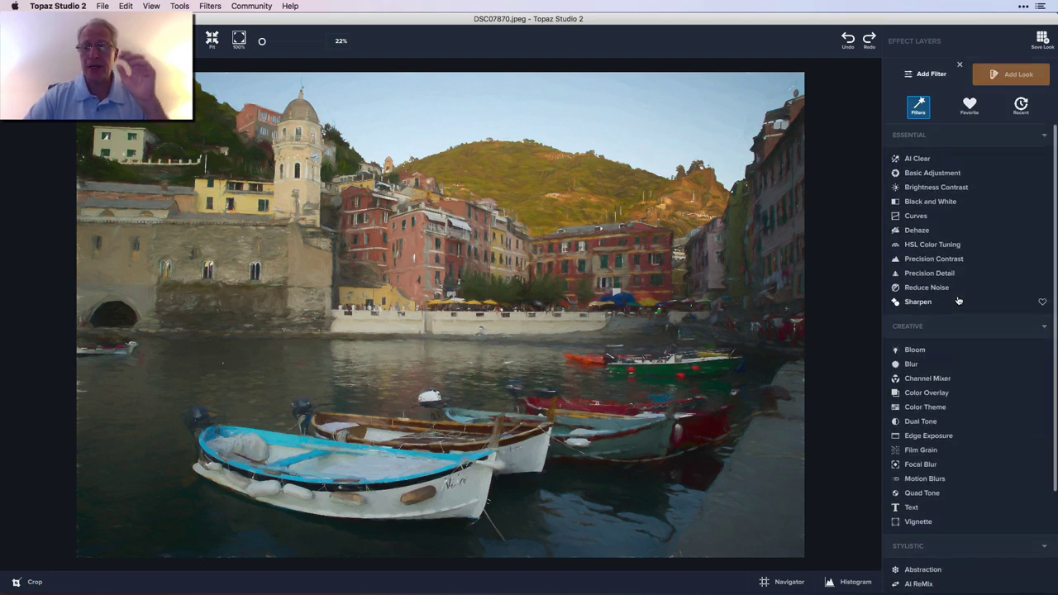
pyautogui.click(928, 71)
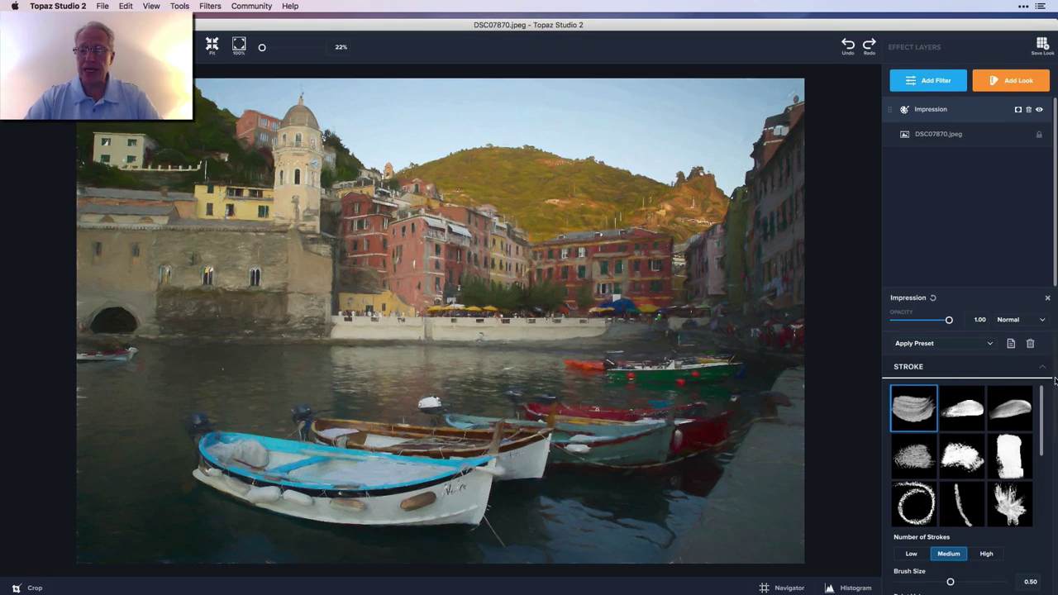
pyautogui.scroll(-2, 923, 401)
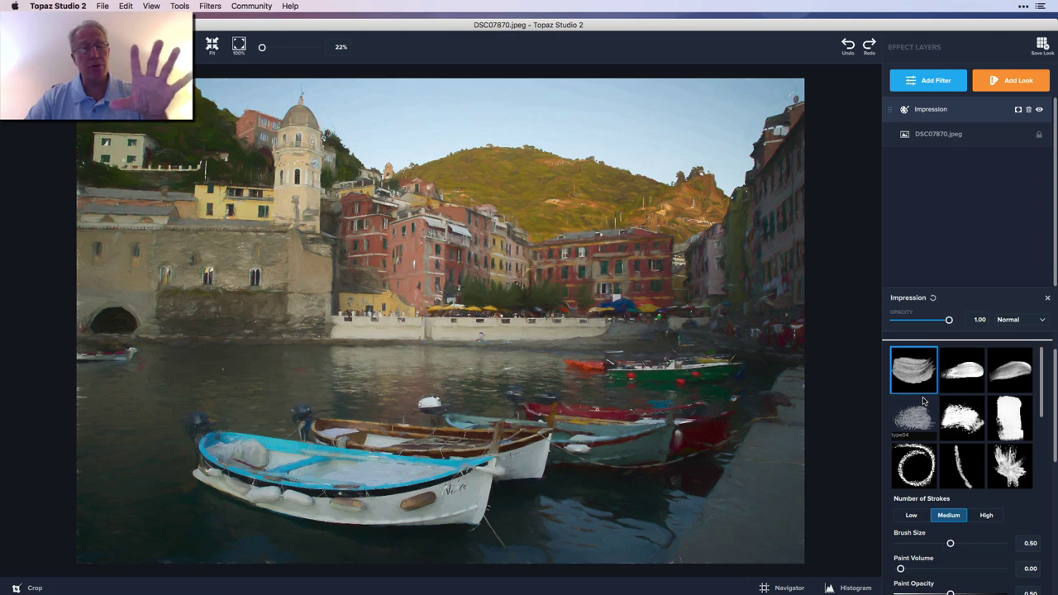
pyautogui.scroll(-2, 924, 401)
pyautogui.scroll(-2, 923, 401)
pyautogui.scroll(-2, 923, 401)
pyautogui.scroll(2, 924, 401)
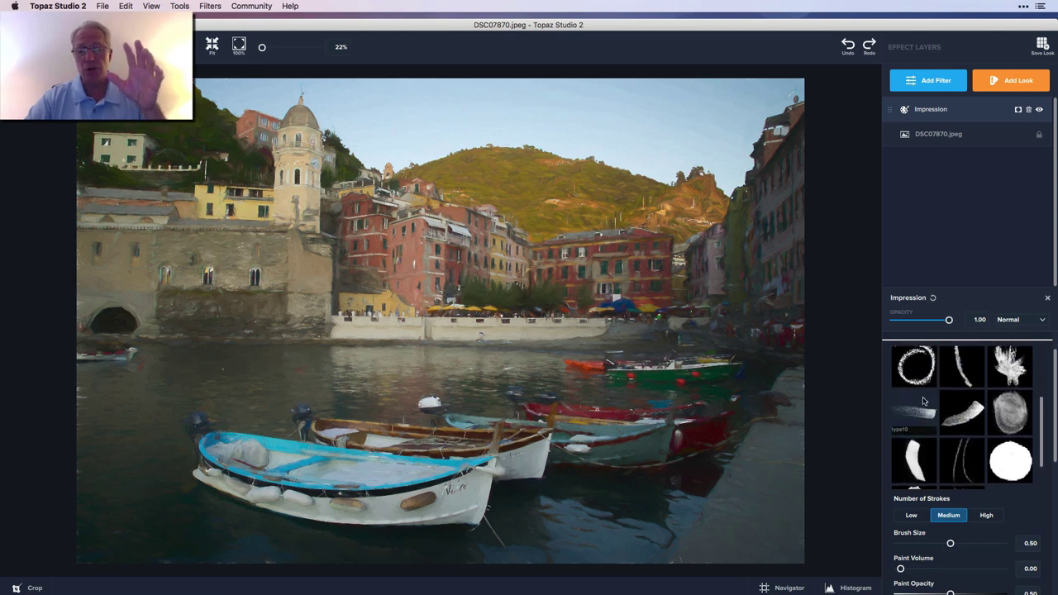
pyautogui.scroll(2, 924, 401)
pyautogui.scroll(2, 923, 401)
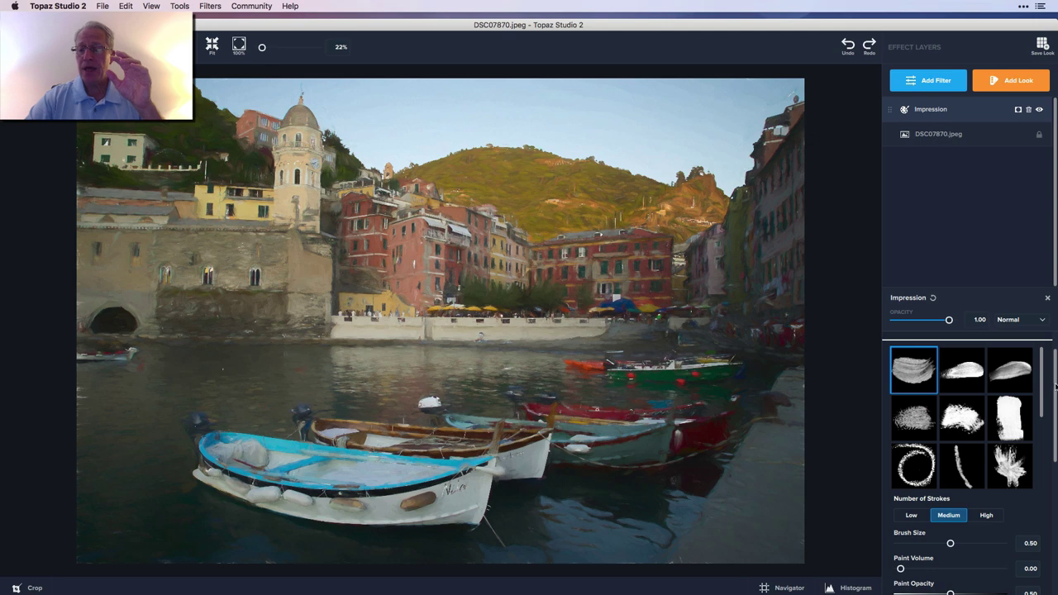
pyautogui.moveTo(1053, 380); pyautogui.dragTo(1054, 438)
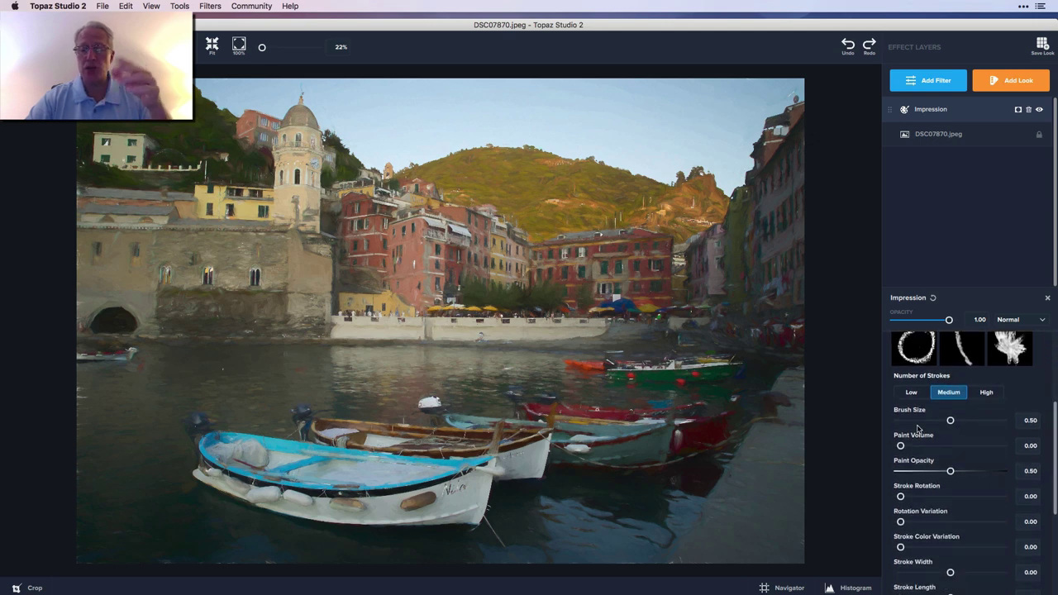
pyautogui.scroll(-1, 947, 475)
pyautogui.scroll(-1, 944, 477)
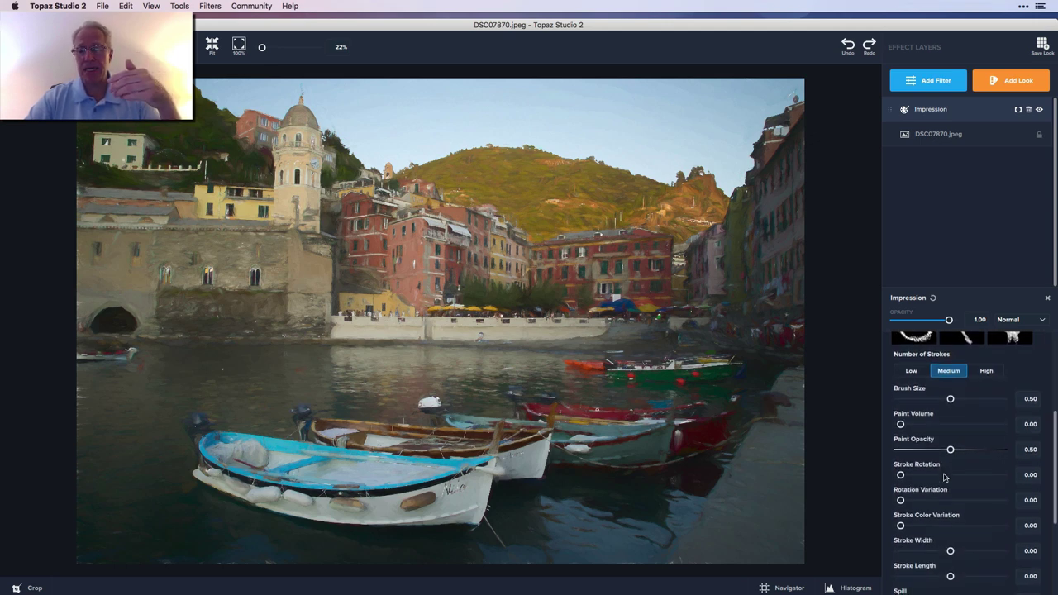
pyautogui.scroll(-1, 944, 477)
pyautogui.scroll(-3, 944, 477)
pyautogui.scroll(-3, 944, 477)
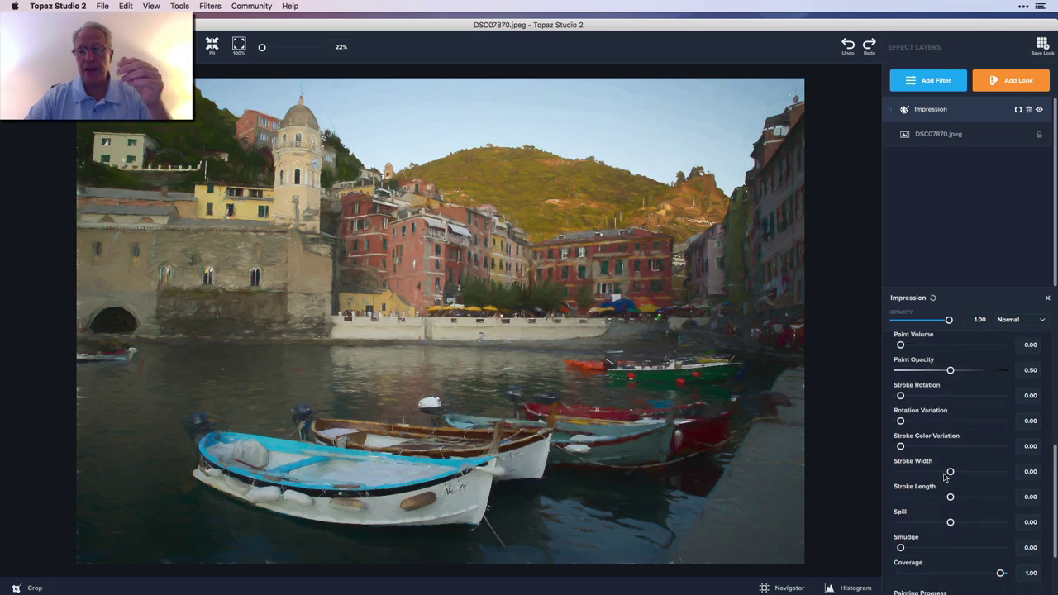
pyautogui.scroll(-3, 944, 477)
pyautogui.scroll(-2, 944, 477)
pyautogui.scroll(-1, 944, 477)
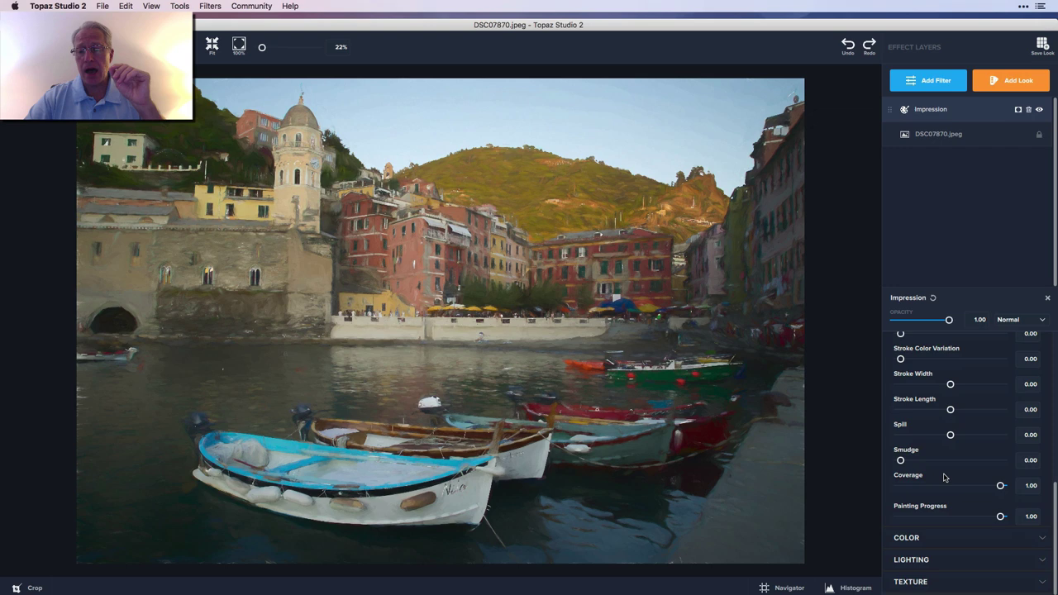
# Look through Impression's Color and Lighting sections, then expand Texture to show its swatches
pyautogui.click(962, 542)
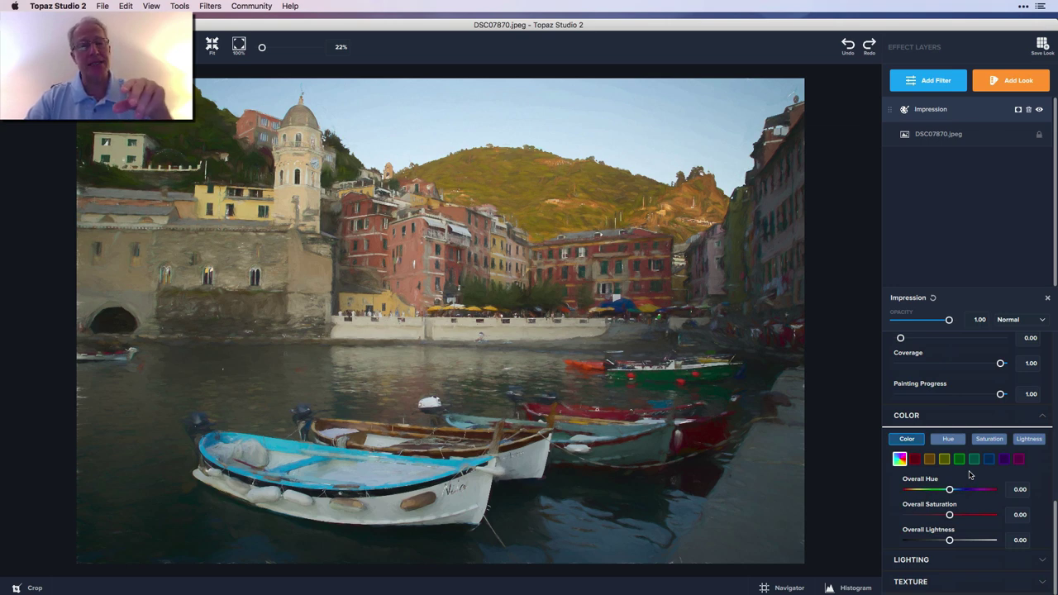
pyautogui.click(1042, 421)
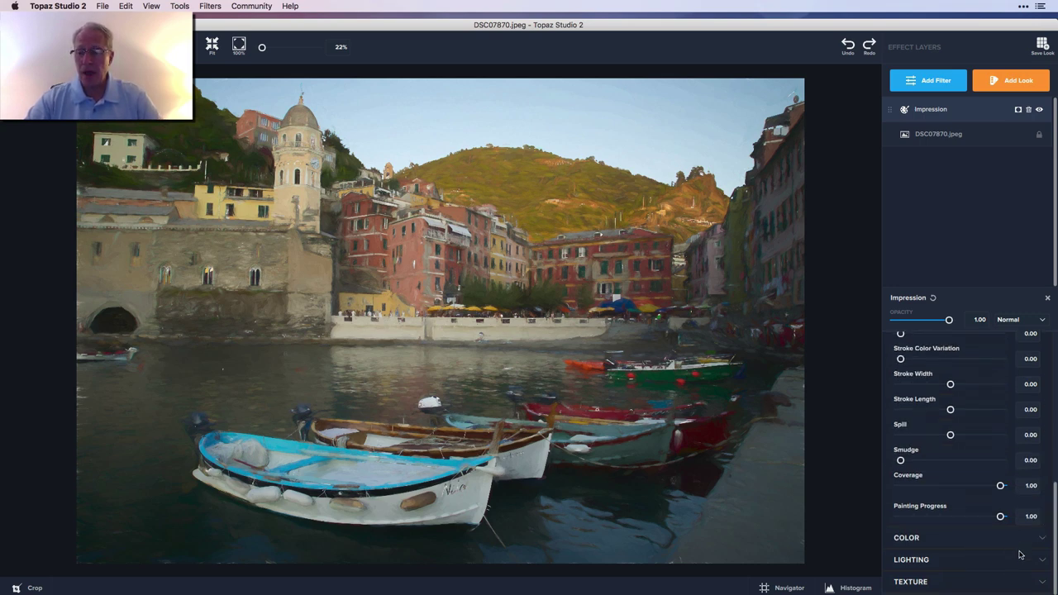
pyautogui.click(939, 562)
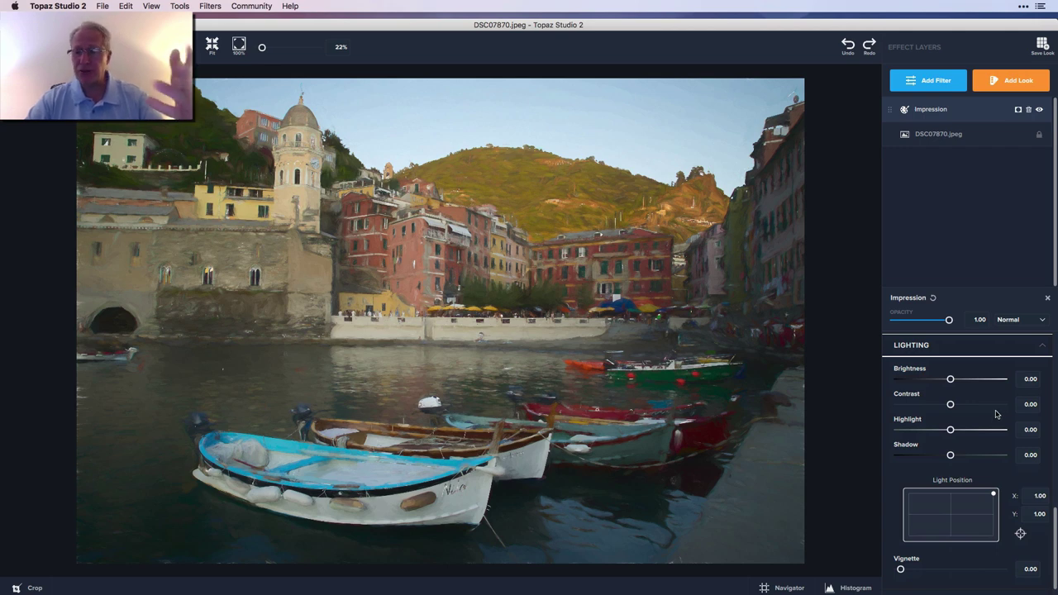
pyautogui.scroll(-1, 957, 525)
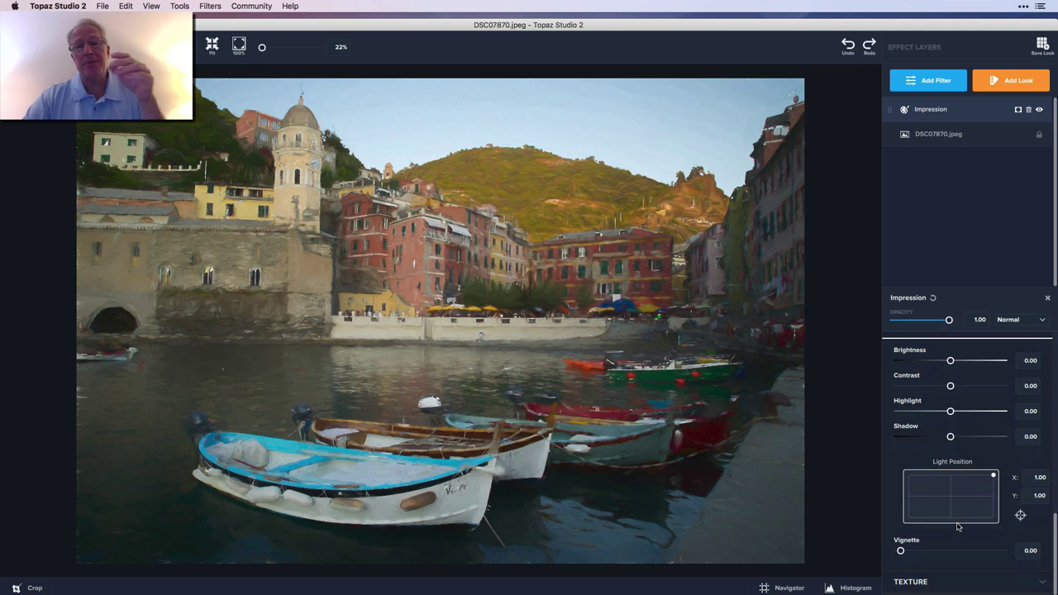
pyautogui.scroll(3, 957, 526)
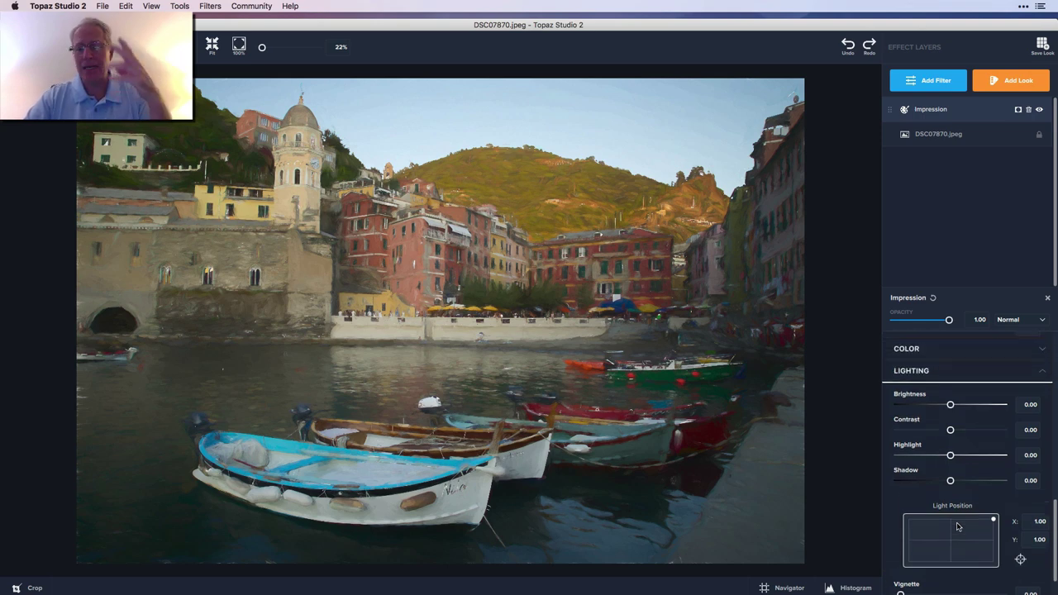
pyautogui.scroll(2, 959, 496)
pyautogui.click(963, 412)
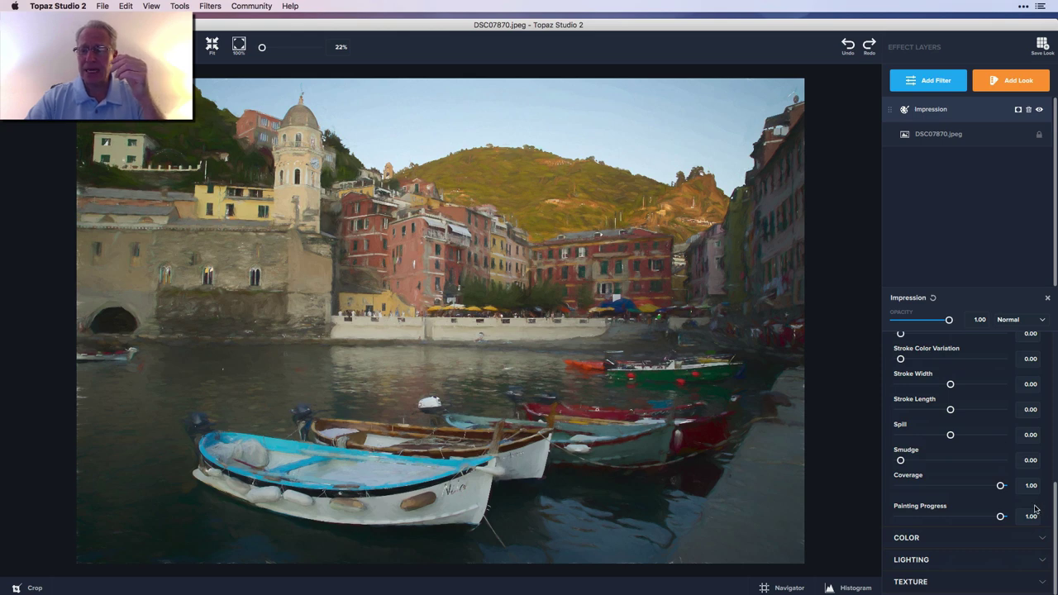
pyautogui.click(983, 583)
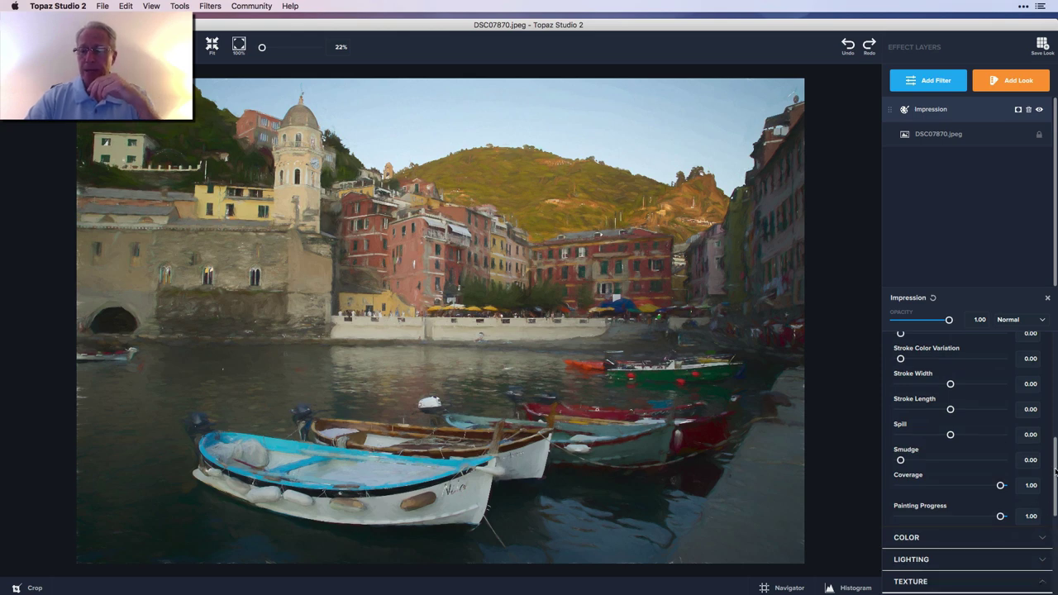
pyautogui.moveTo(1055, 471); pyautogui.dragTo(1054, 572)
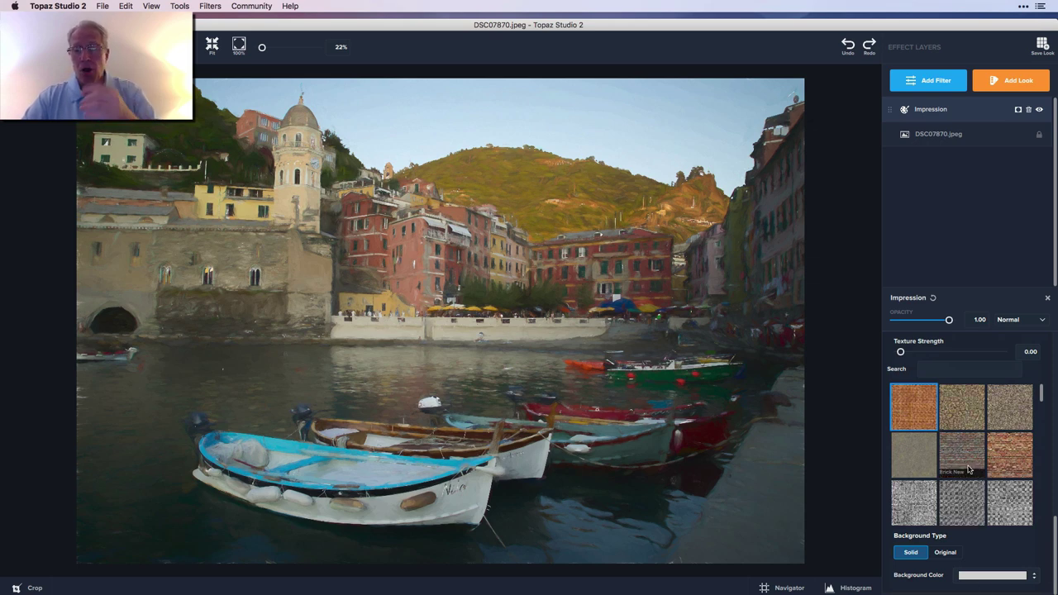
# Browse the Impression texture thumbnails, leaving strength at 0.00, then close the Impression panel
pyautogui.scroll(-2, 968, 470)
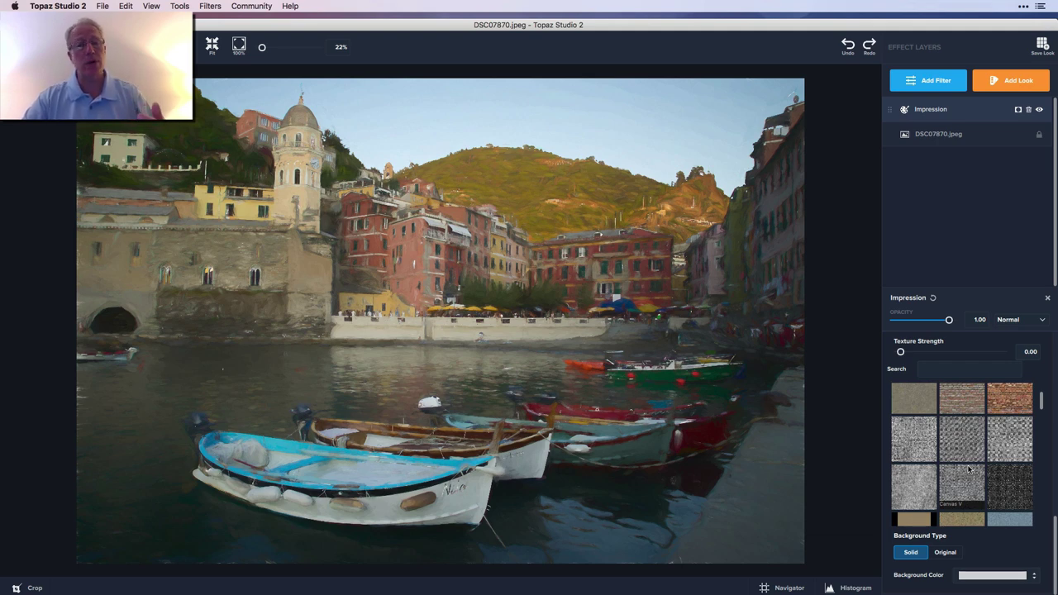
pyautogui.scroll(-1, 969, 470)
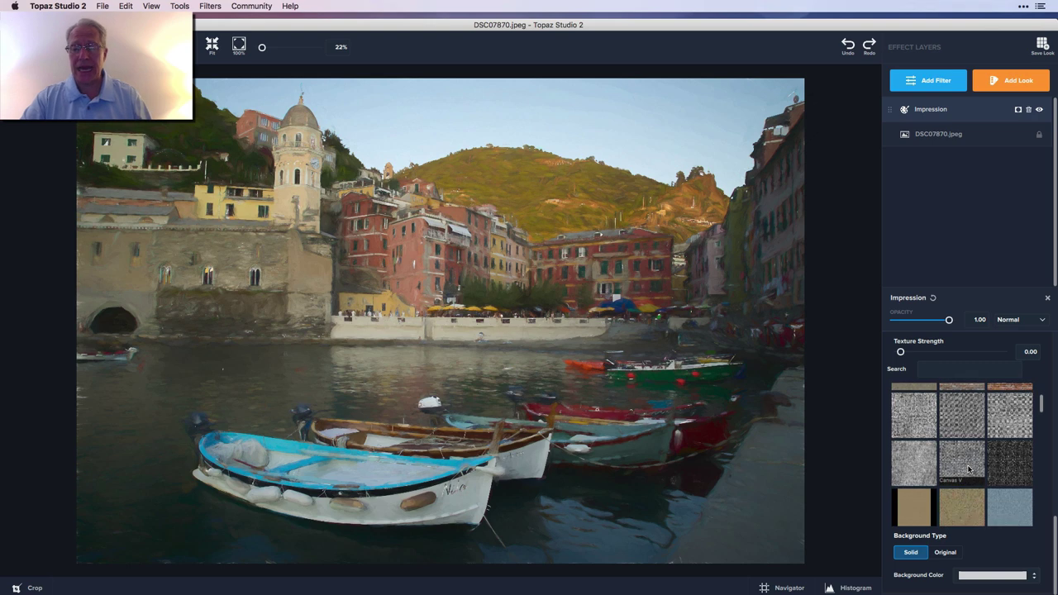
pyautogui.scroll(-2, 969, 470)
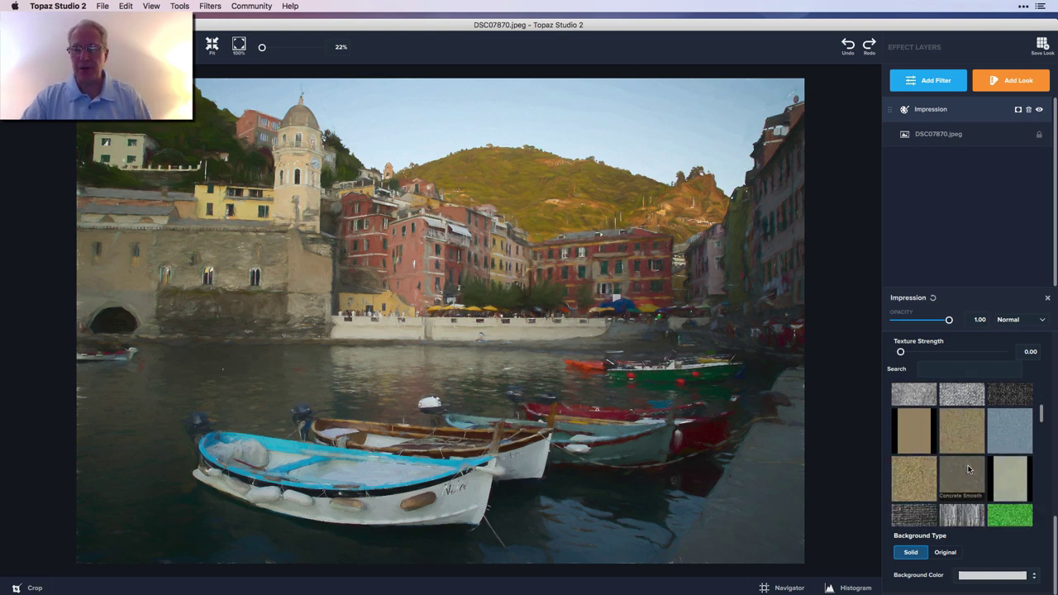
pyautogui.scroll(-2, 968, 470)
pyautogui.scroll(-2, 969, 469)
pyautogui.scroll(-2, 969, 469)
pyautogui.scroll(-2, 968, 469)
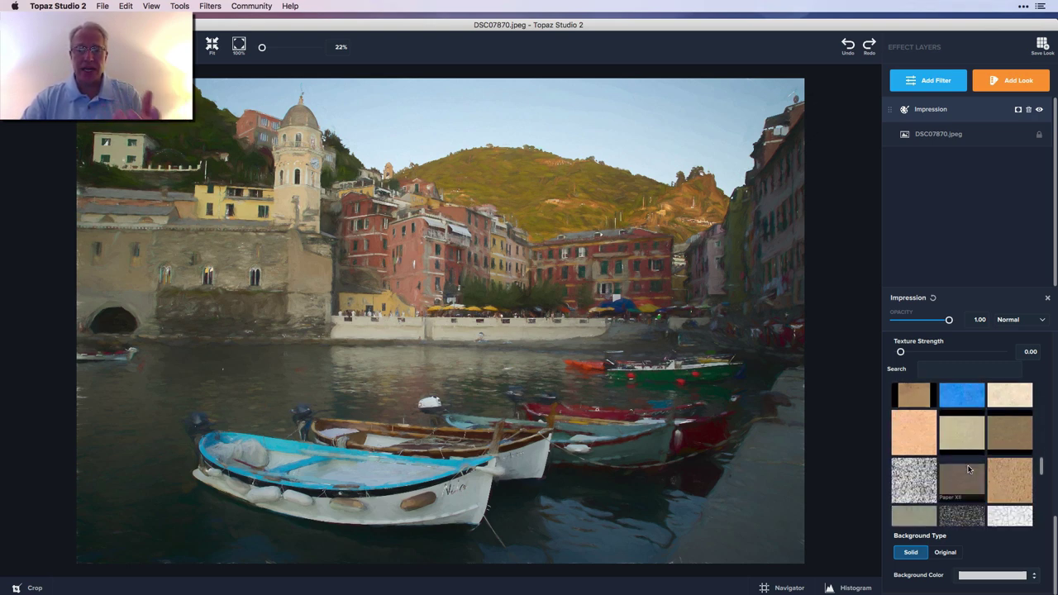
pyautogui.scroll(-2, 969, 470)
pyautogui.scroll(-2, 969, 470)
pyautogui.scroll(-2, 969, 470)
pyautogui.scroll(-2, 969, 470)
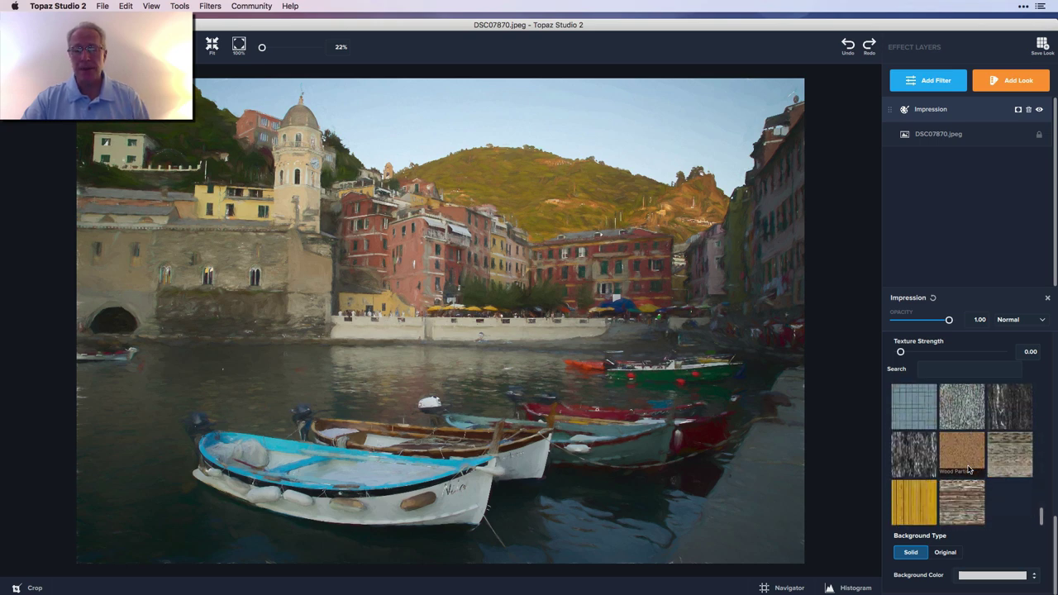
pyautogui.scroll(3, 969, 469)
pyautogui.scroll(3, 969, 470)
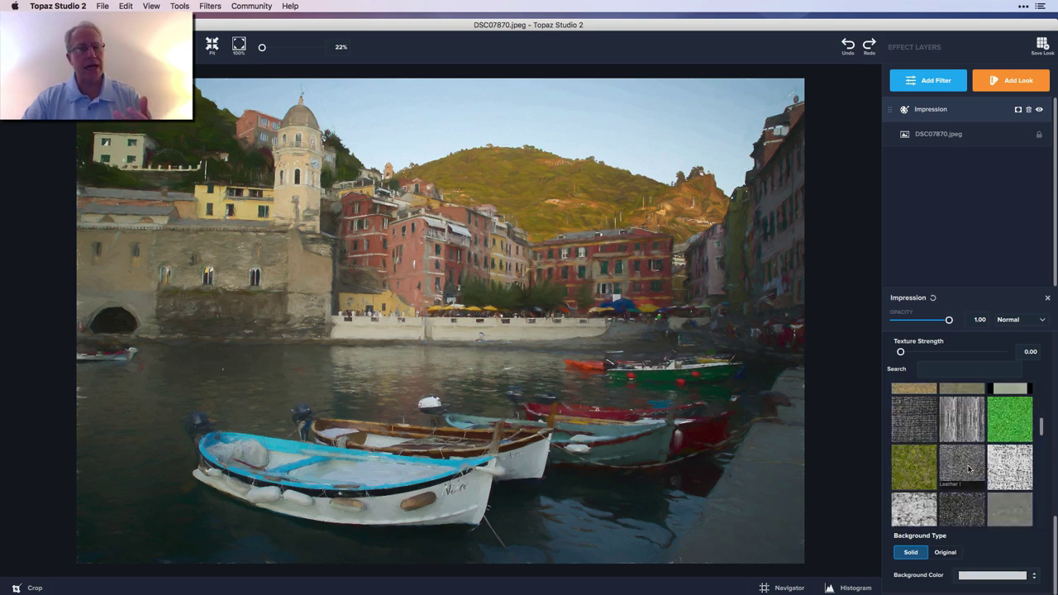
pyautogui.scroll(3, 969, 469)
pyautogui.scroll(2, 968, 470)
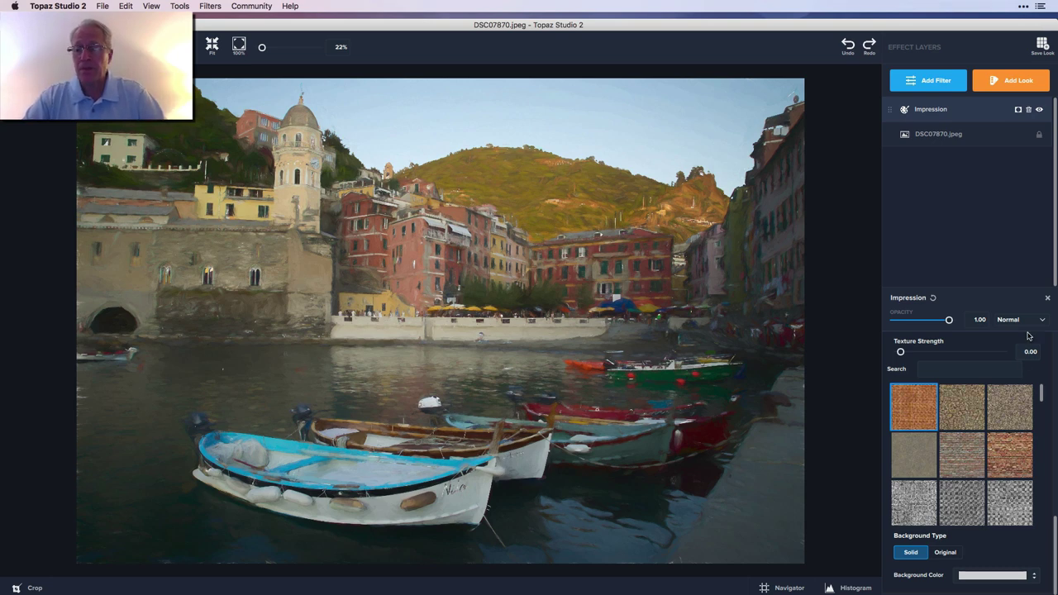
pyautogui.click(1048, 300)
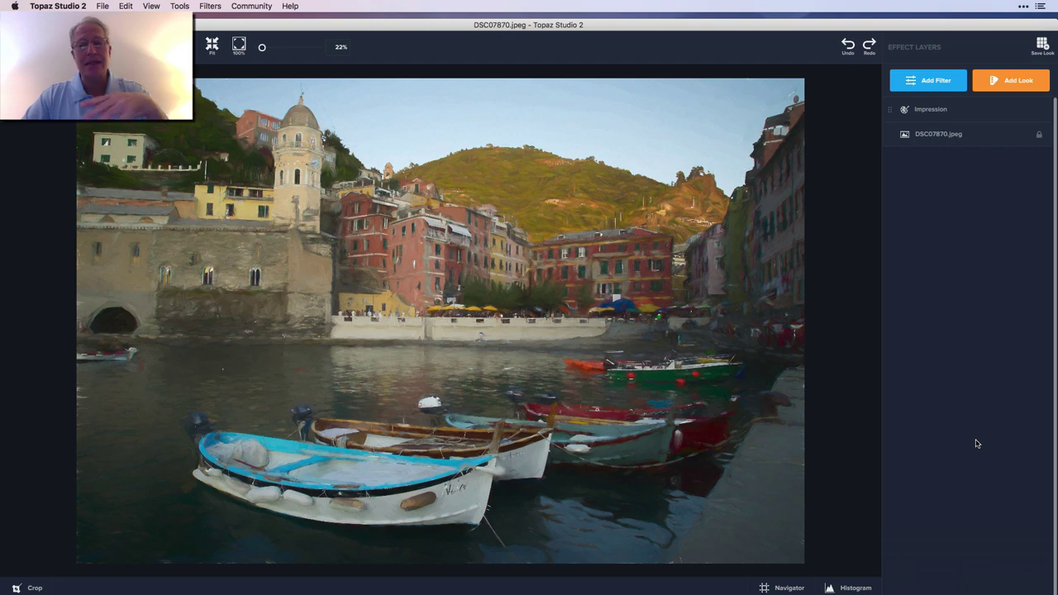
# Open the preset looks and sort them by the Impression filter
pyautogui.click(1013, 85)
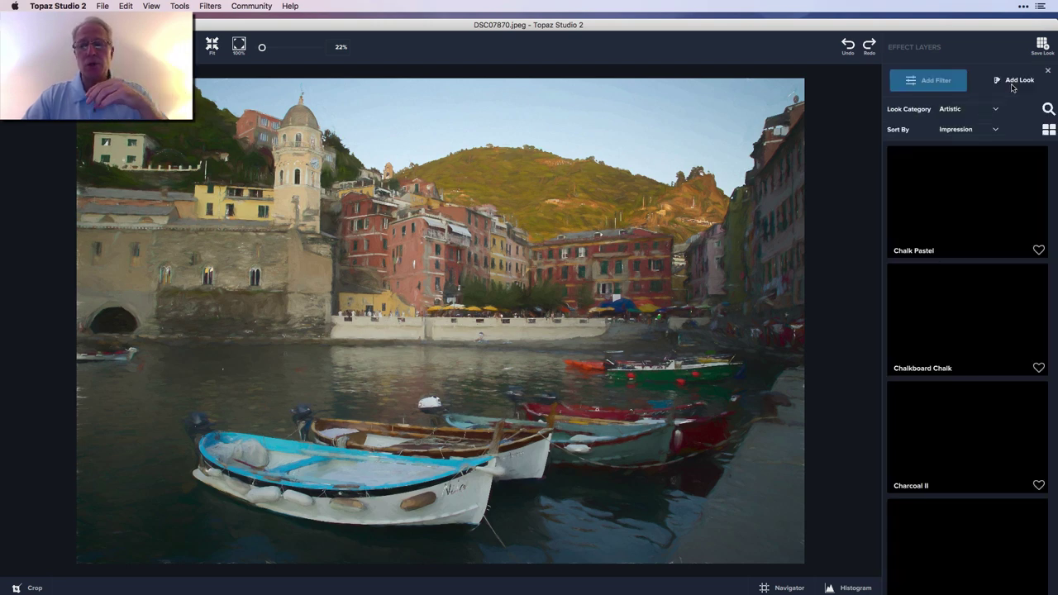
pyautogui.click(962, 130)
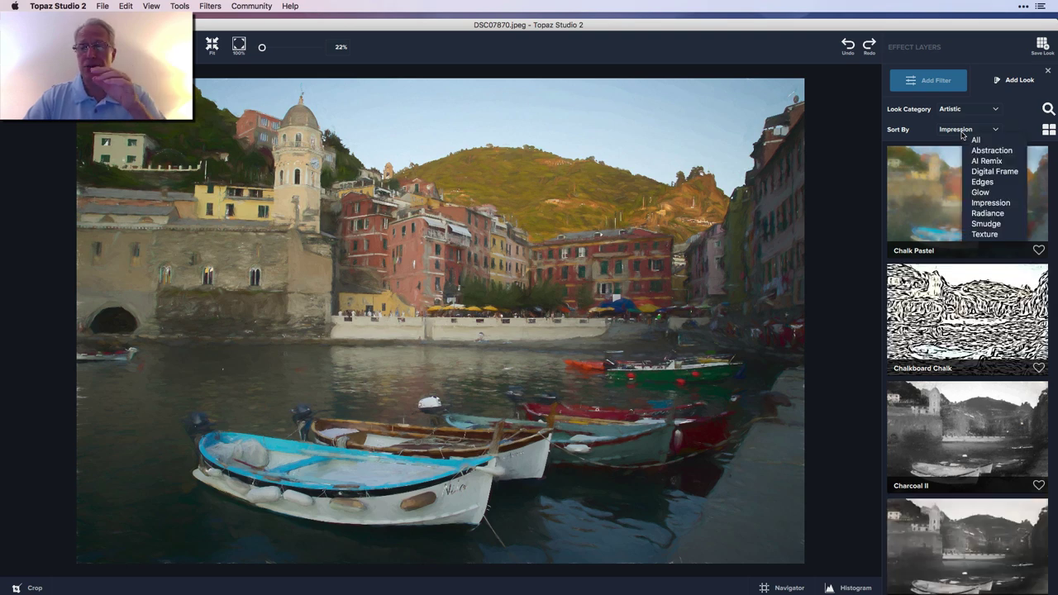
pyautogui.click(985, 213)
pyautogui.click(959, 131)
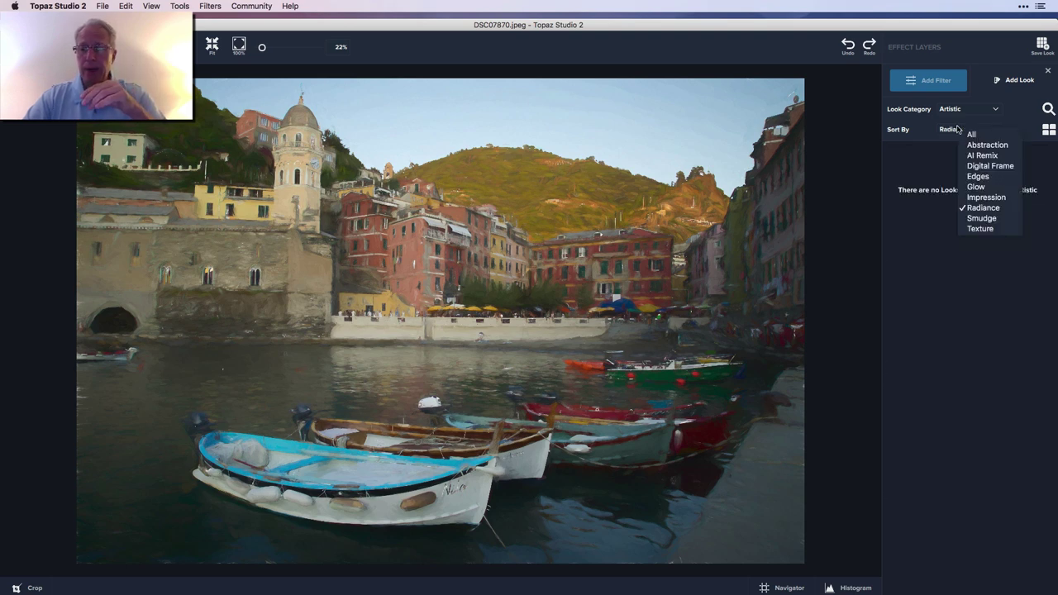
pyautogui.click(973, 198)
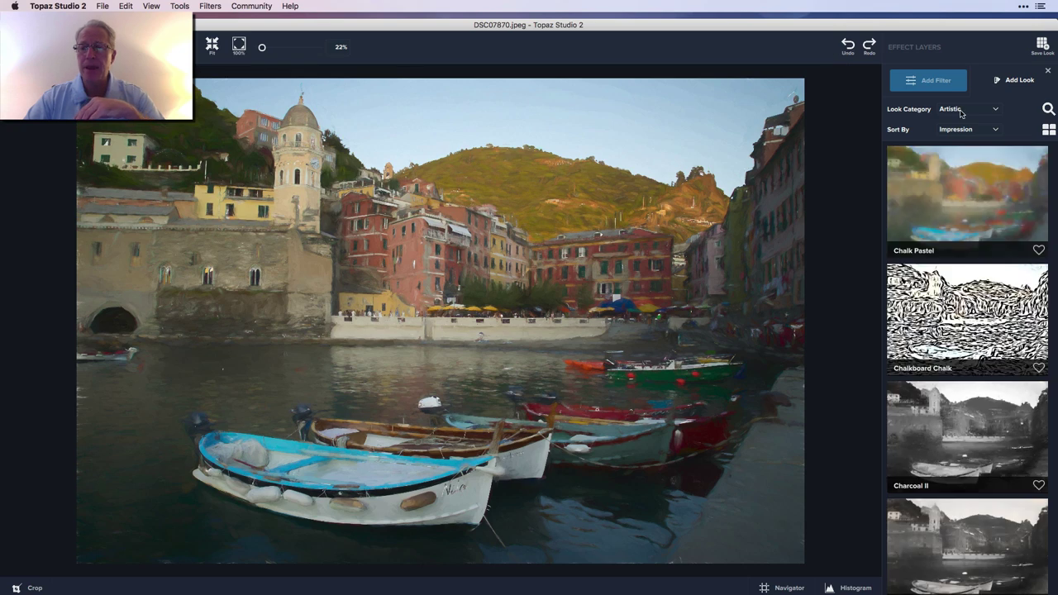
# Keep the Artistic look category and scroll down to the Van Gogh look
pyautogui.click(960, 112)
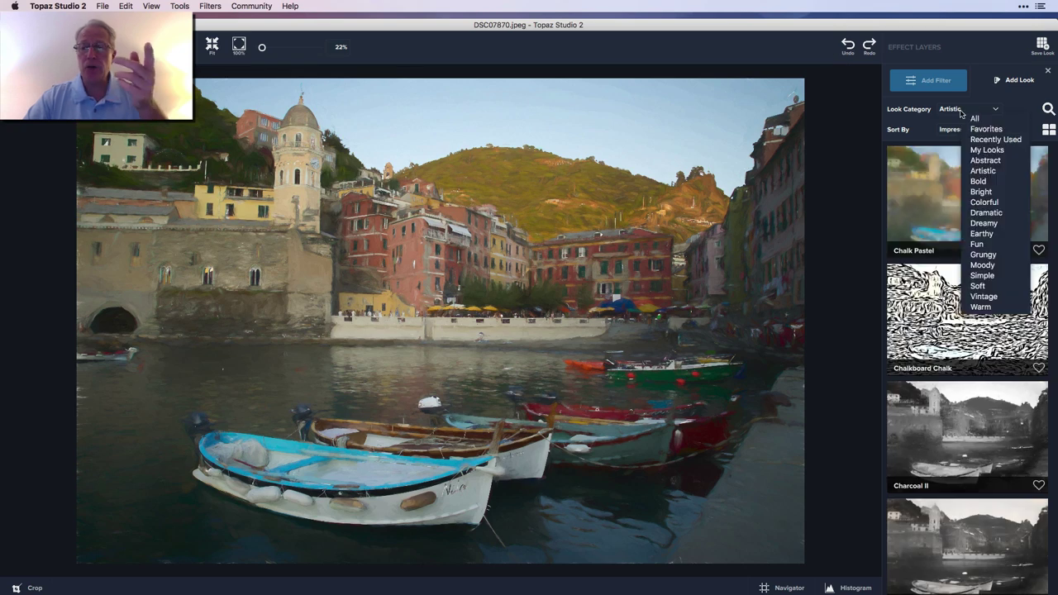
pyautogui.click(981, 171)
pyautogui.scroll(-5, 976, 399)
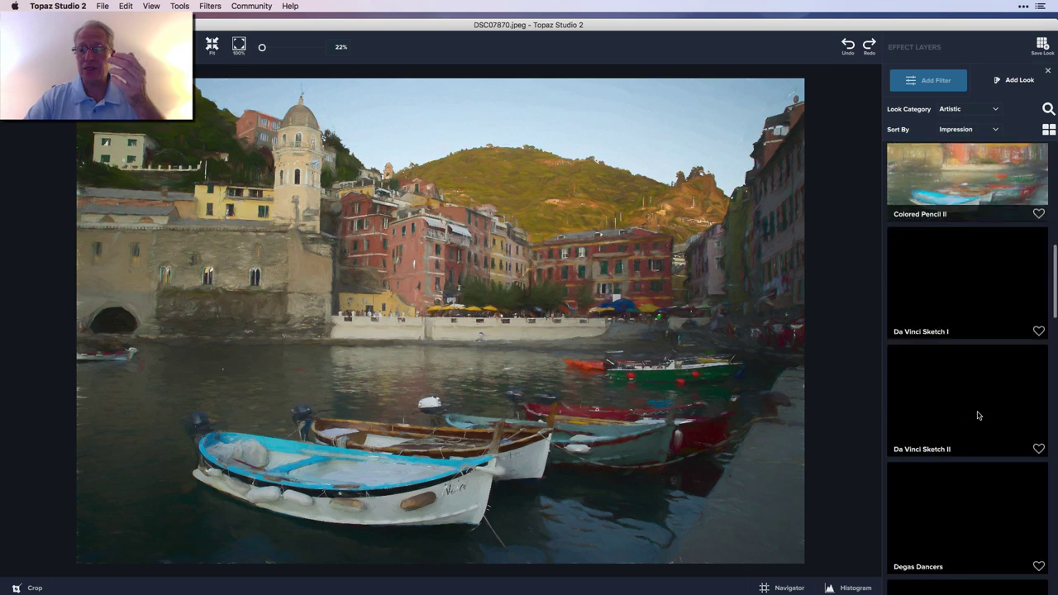
pyautogui.scroll(-15, 977, 415)
pyautogui.scroll(-5, 977, 415)
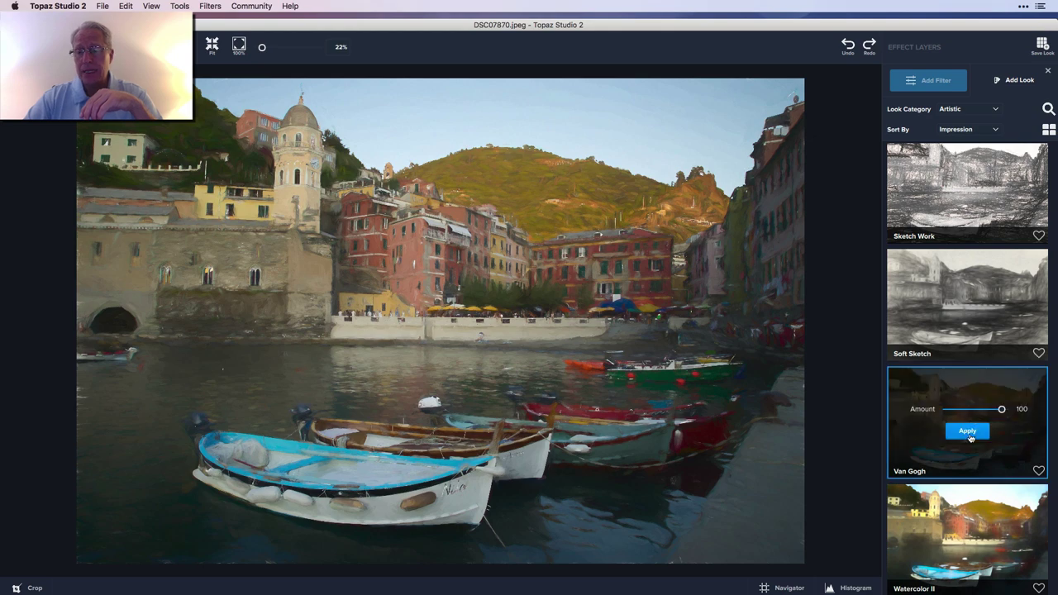
# Apply the Van Gogh look, lower its opacity, then delete the Van Gogh look group
pyautogui.click(971, 438)
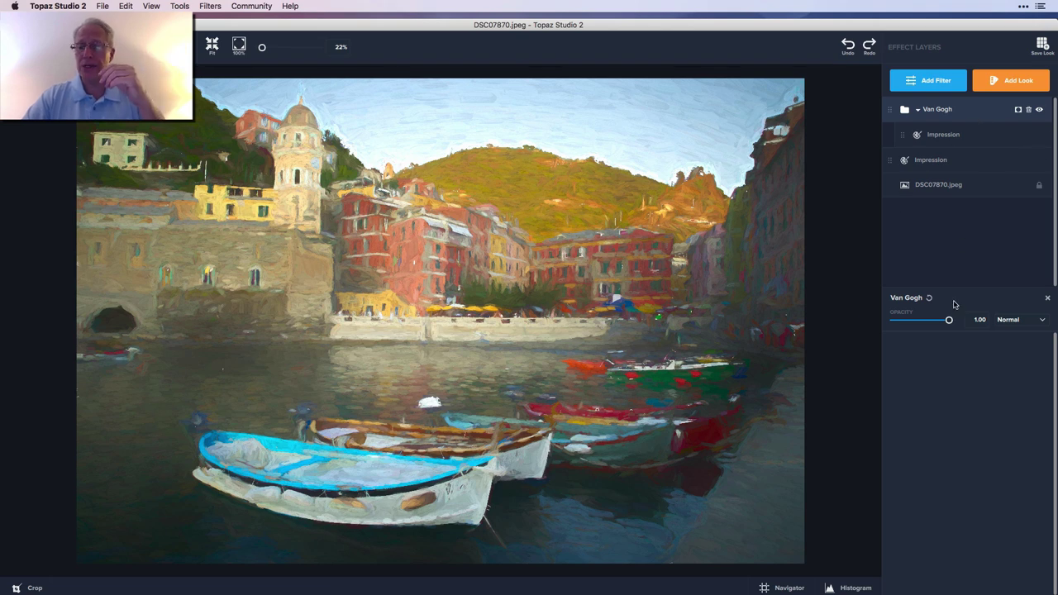
pyautogui.moveTo(950, 322); pyautogui.dragTo(918, 321)
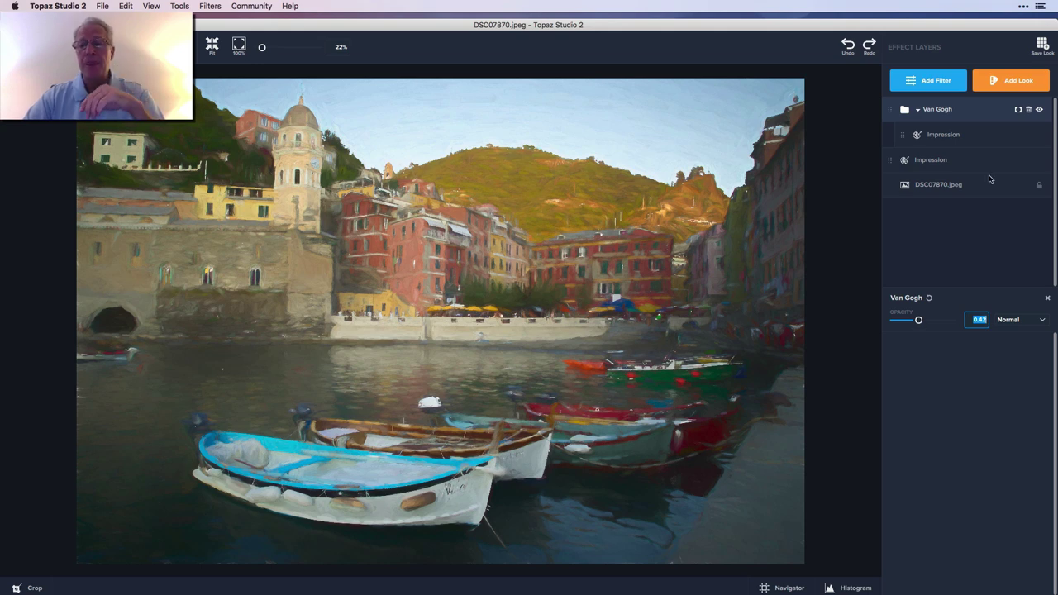
pyautogui.click(1028, 109)
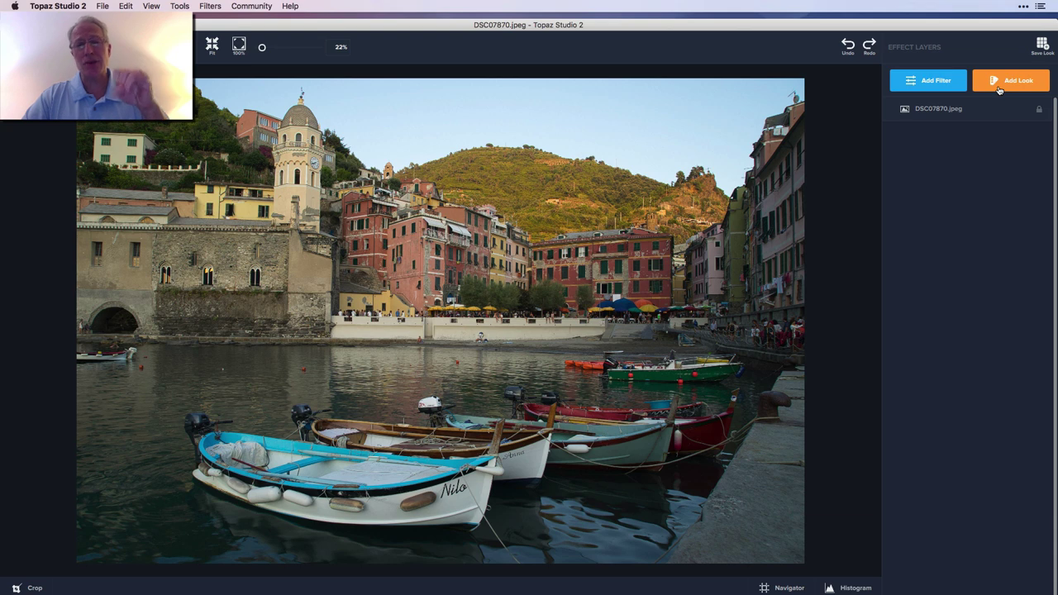
# Add a Smudge filter from Stylistic and raise its Strength to about 0.76
pyautogui.click(951, 83)
pyautogui.scroll(-5, 947, 364)
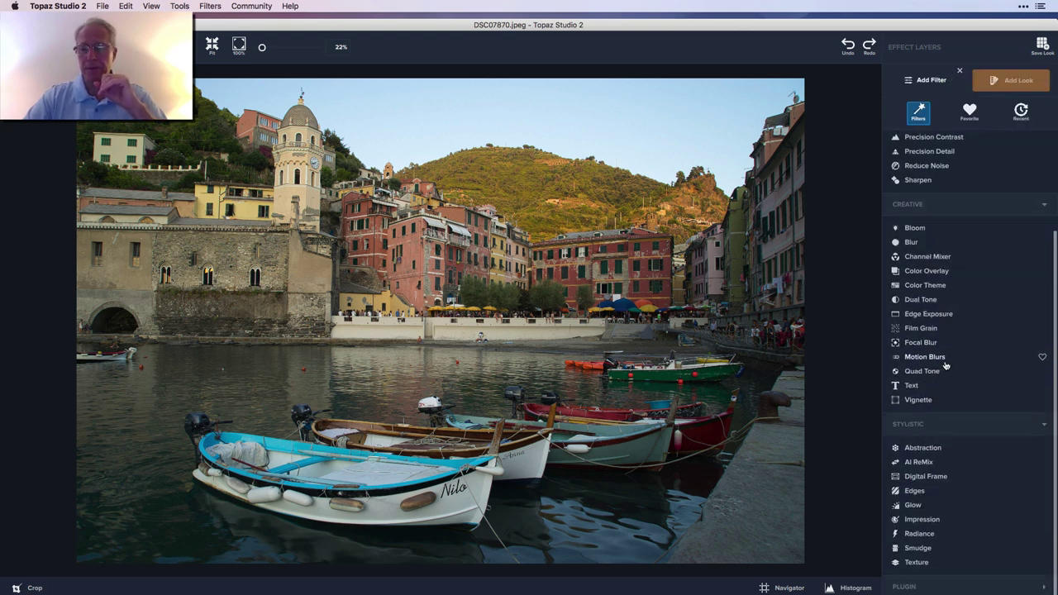
pyautogui.click(917, 548)
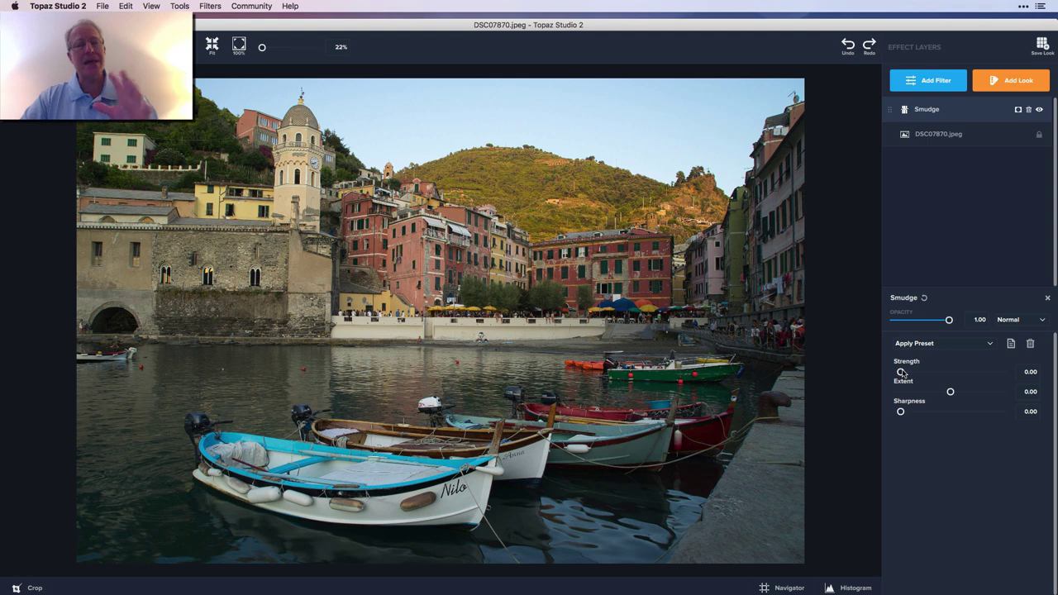
pyautogui.moveTo(902, 373); pyautogui.dragTo(977, 371)
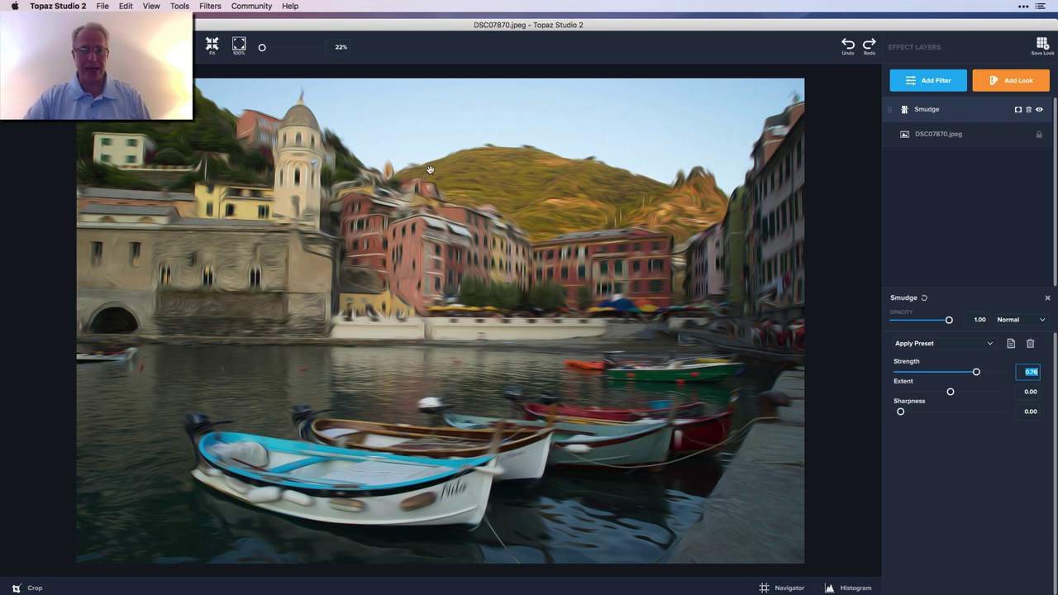
# Compare the boats with the original, then ease Smudge strength down to about 0.56
pyautogui.moveTo(262, 48); pyautogui.dragTo(263, 48)
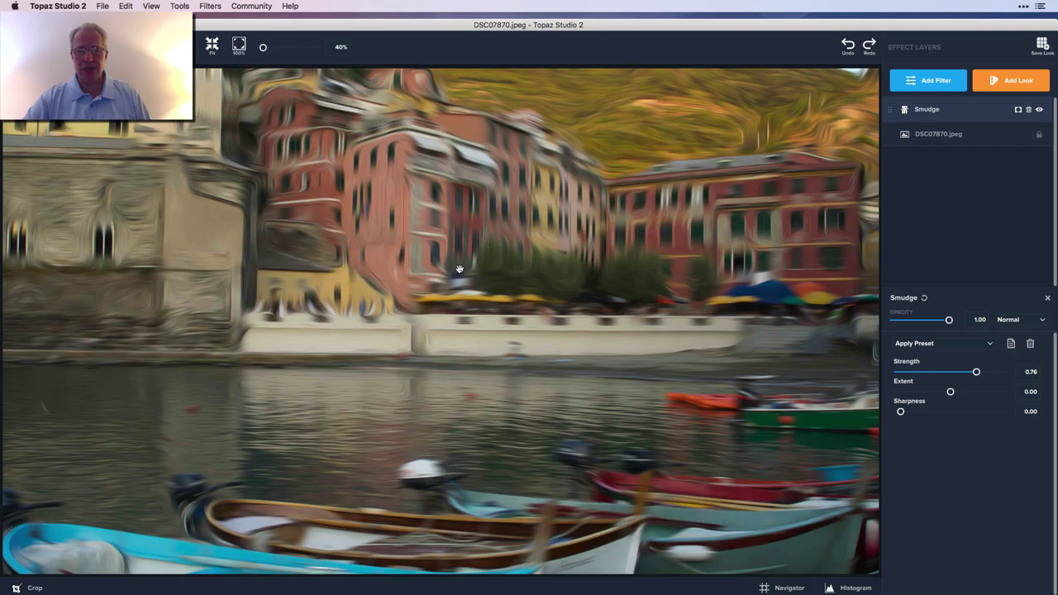
pyautogui.moveTo(458, 268)
pyautogui.mouseDown()
pyautogui.moveTo(483, 333)
pyautogui.moveTo(470, 330)
pyautogui.mouseUp()
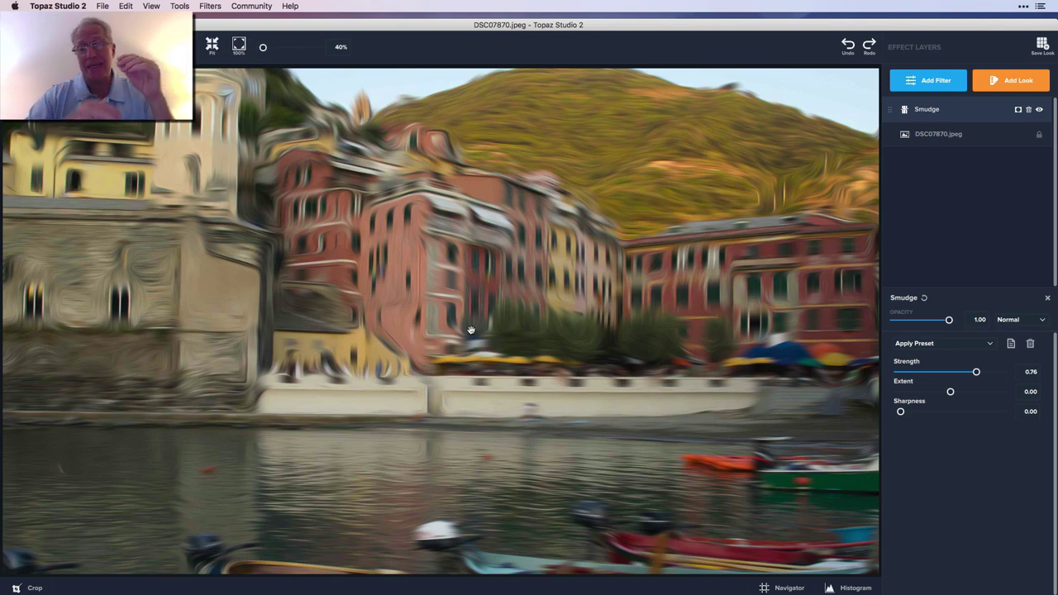
pyautogui.moveTo(470, 331); pyautogui.dragTo(558, 148)
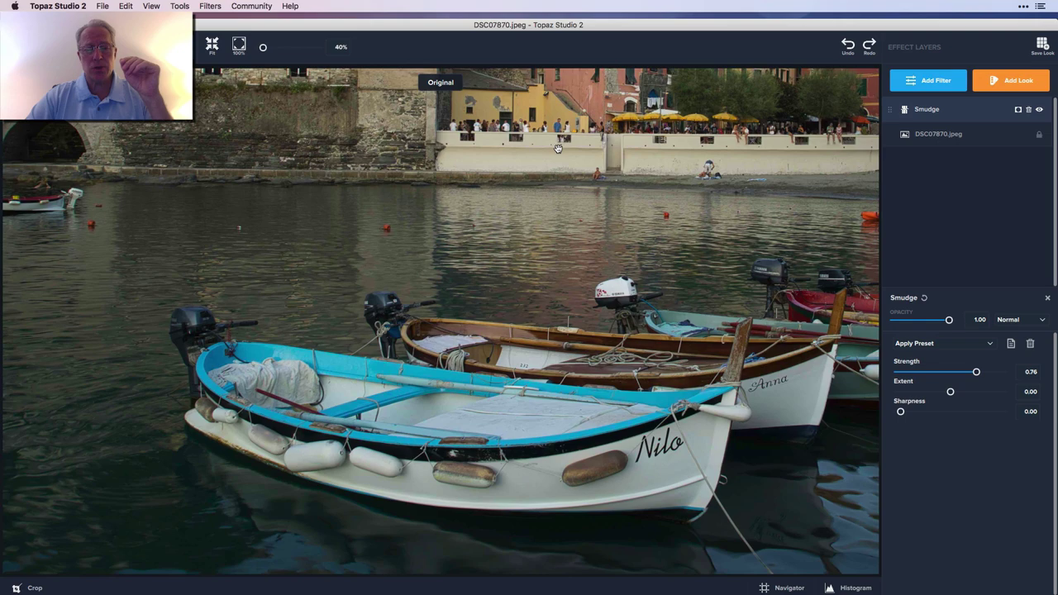
pyautogui.click(464, 266)
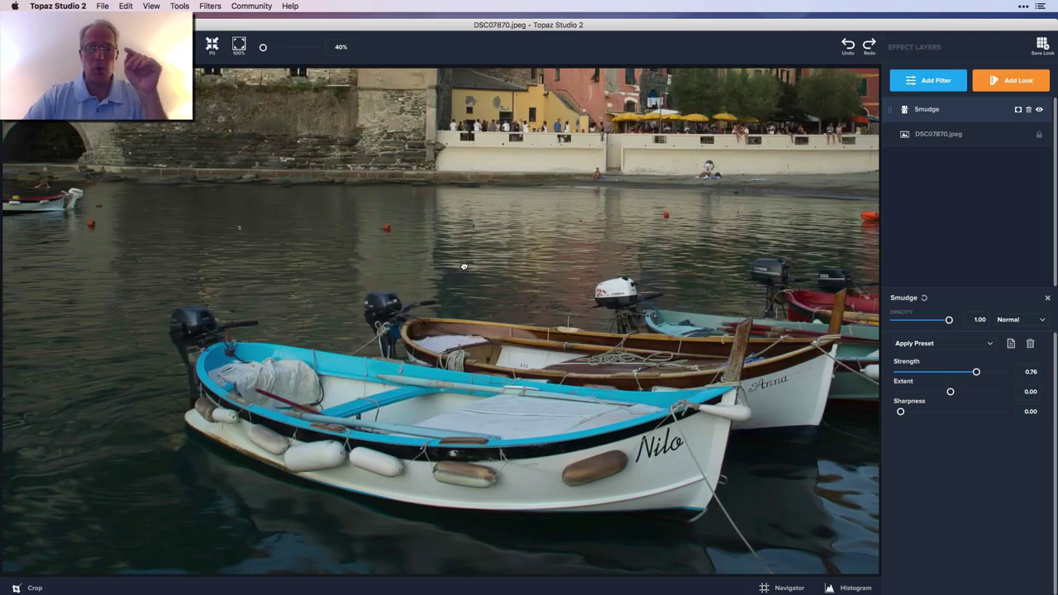
pyautogui.moveTo(464, 266); pyautogui.dragTo(464, 266)
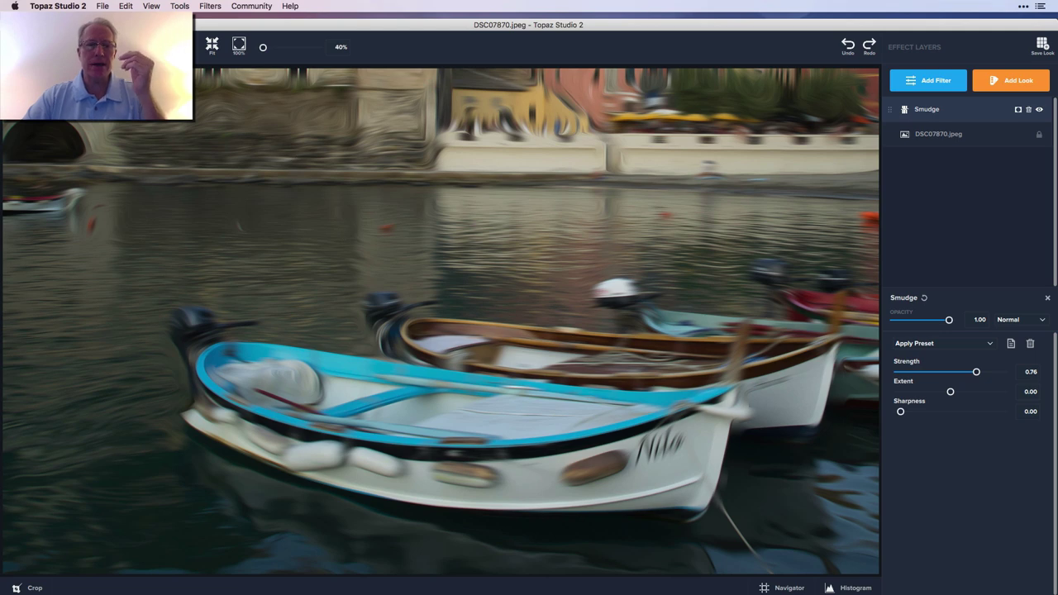
pyautogui.click(213, 45)
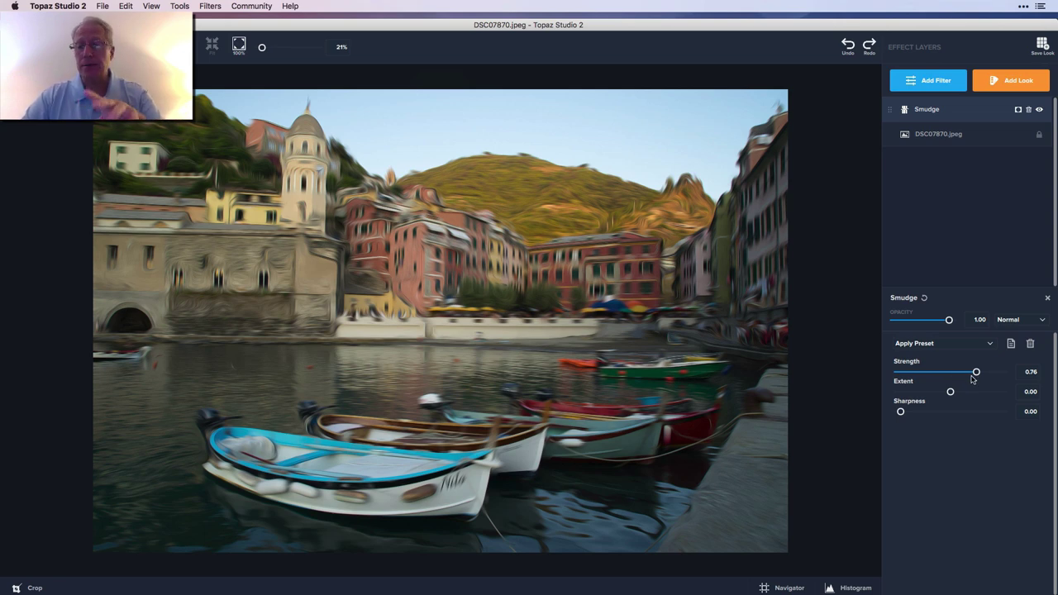
pyautogui.moveTo(932, 373); pyautogui.dragTo(956, 373)
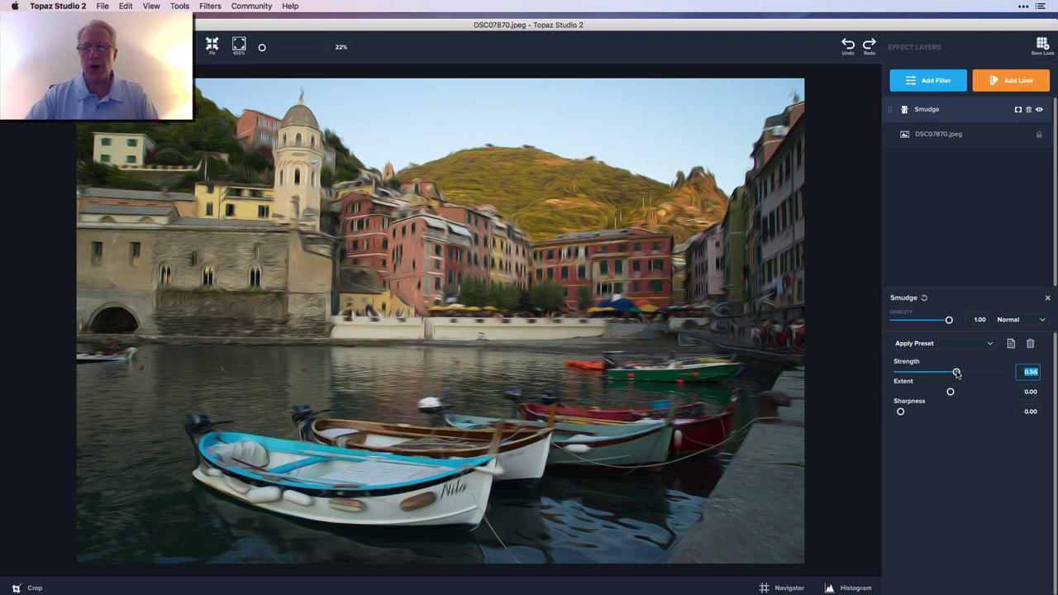
# Set Smudge strength to 0.61 and compare the zoomed harbour front with the original
pyautogui.moveTo(956, 373); pyautogui.dragTo(962, 372)
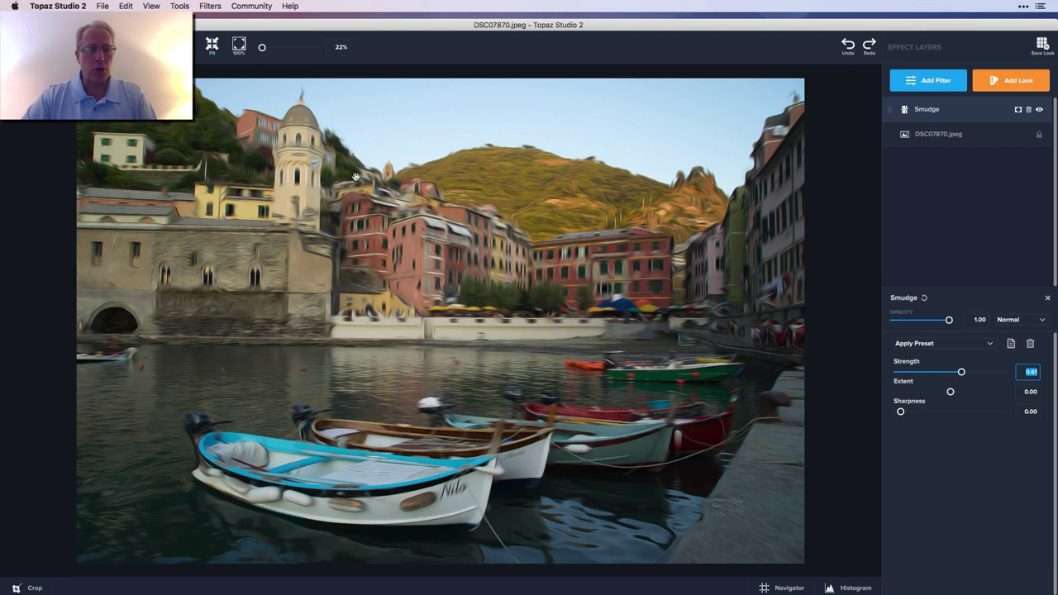
pyautogui.click(263, 49)
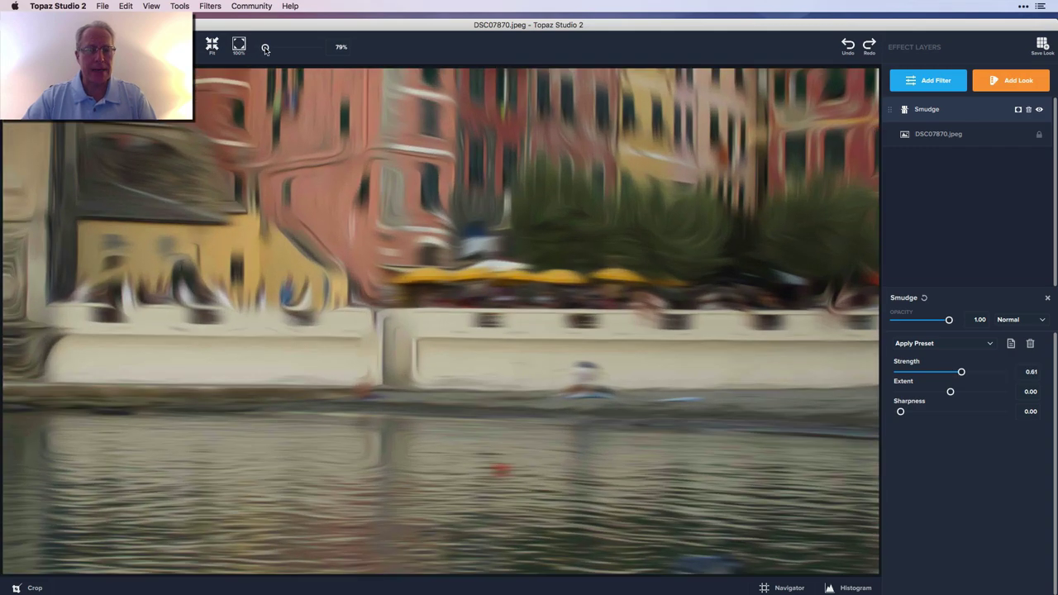
pyautogui.click(350, 457)
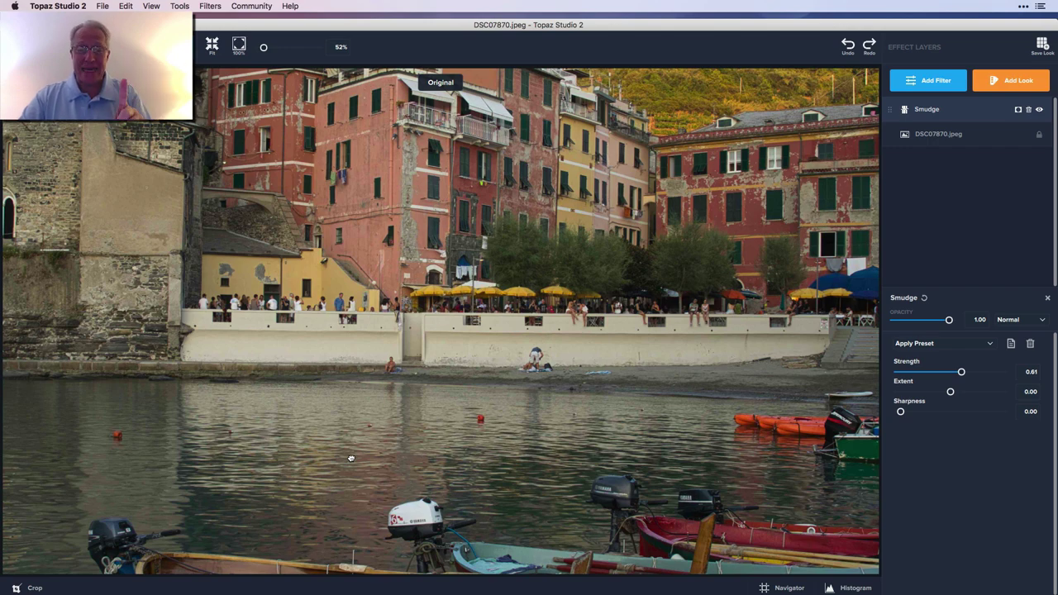
pyautogui.click(350, 458)
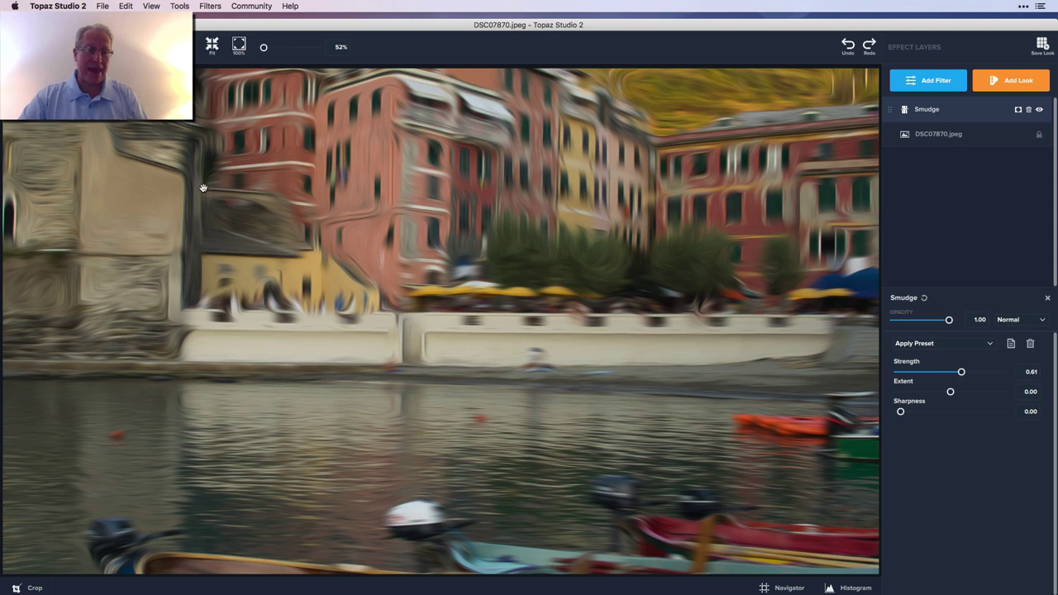
pyautogui.click(212, 47)
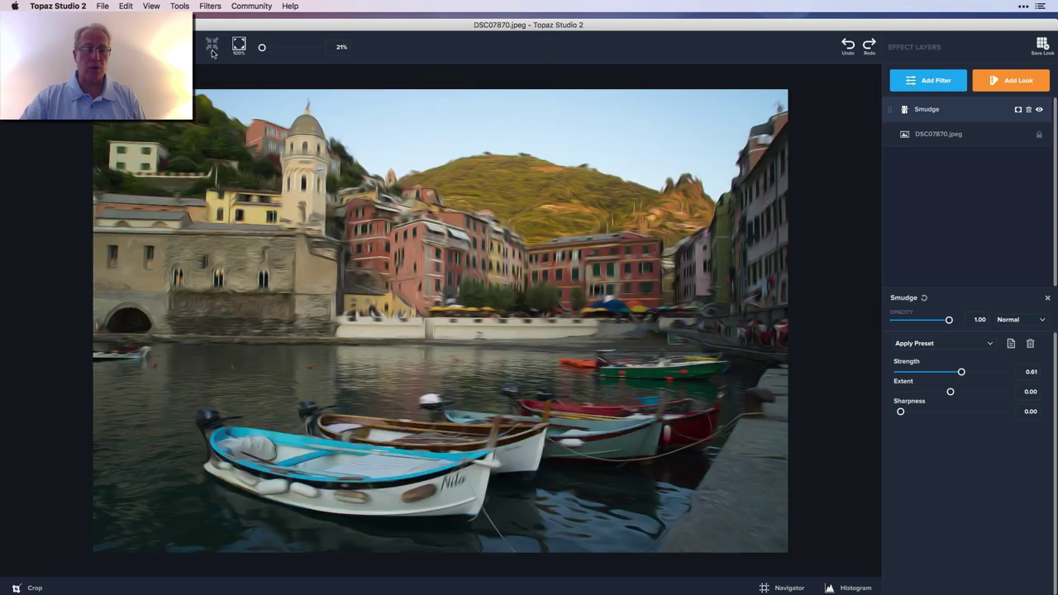
# Briefly compare the finished Art-filters harbour image with the original photo
pyautogui.click(334, 337)
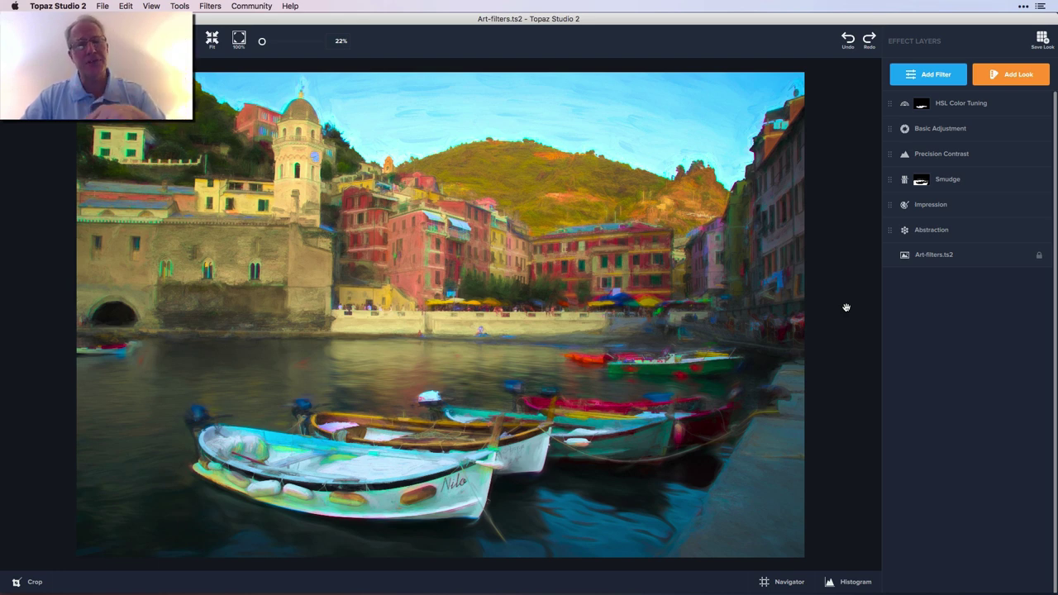
# Hide all effect layers, then show only Abstraction and review its 0.51 opacity, 0.35 simplify size
pyautogui.press('\\')
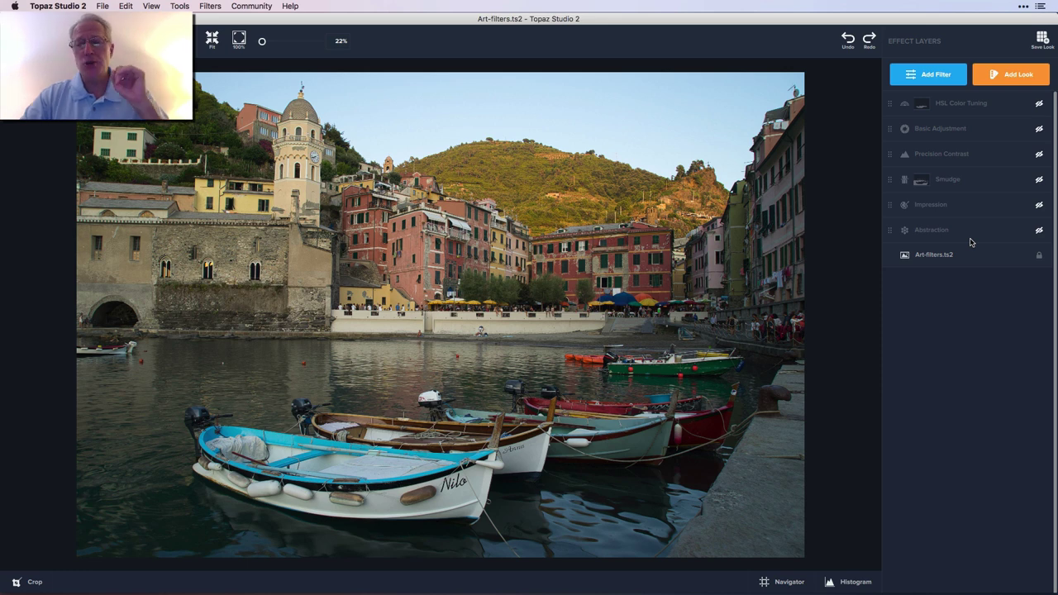
pyautogui.click(1040, 233)
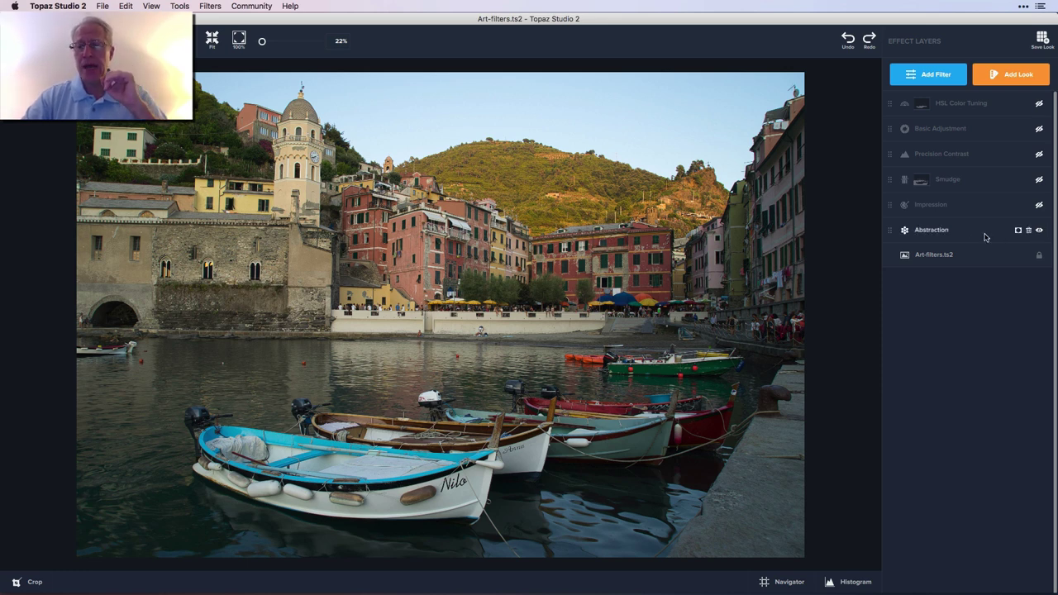
pyautogui.click(975, 235)
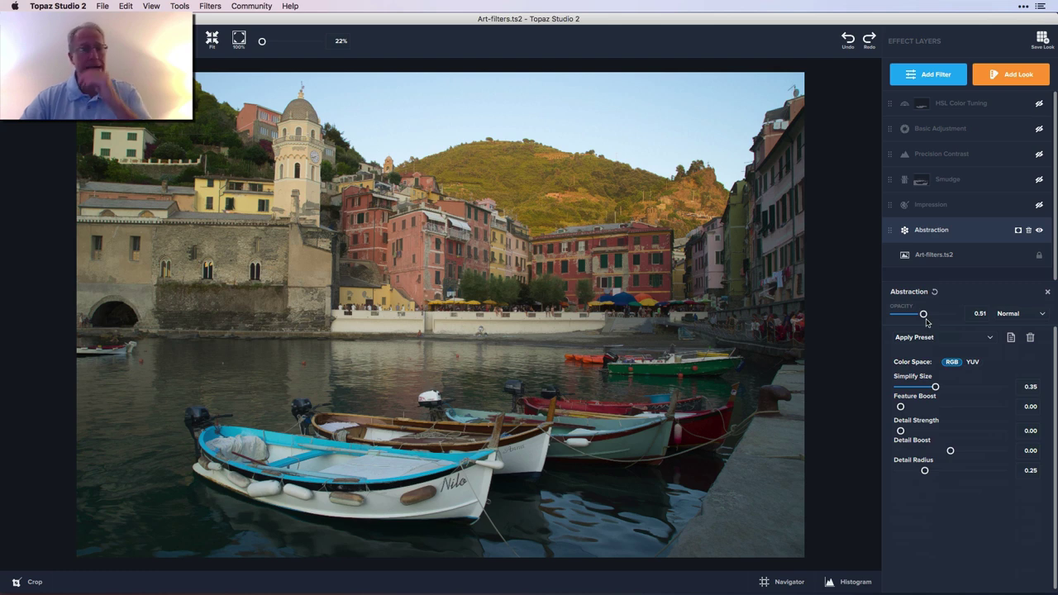
pyautogui.click(1039, 231)
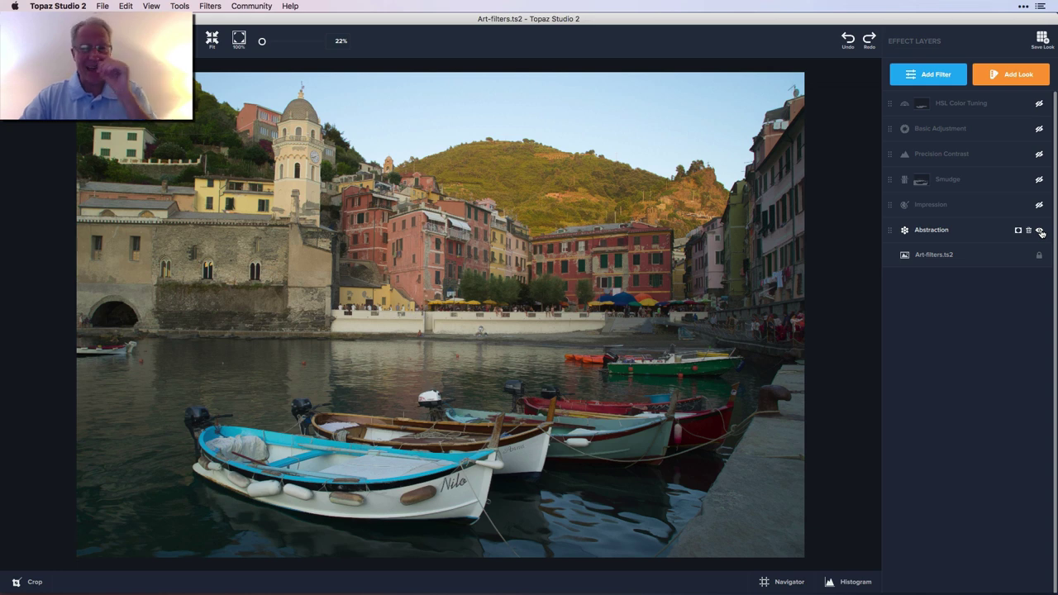
# Turn Impression on at 0.62 opacity and review its stroke, colour and lighting settings
pyautogui.click(1039, 204)
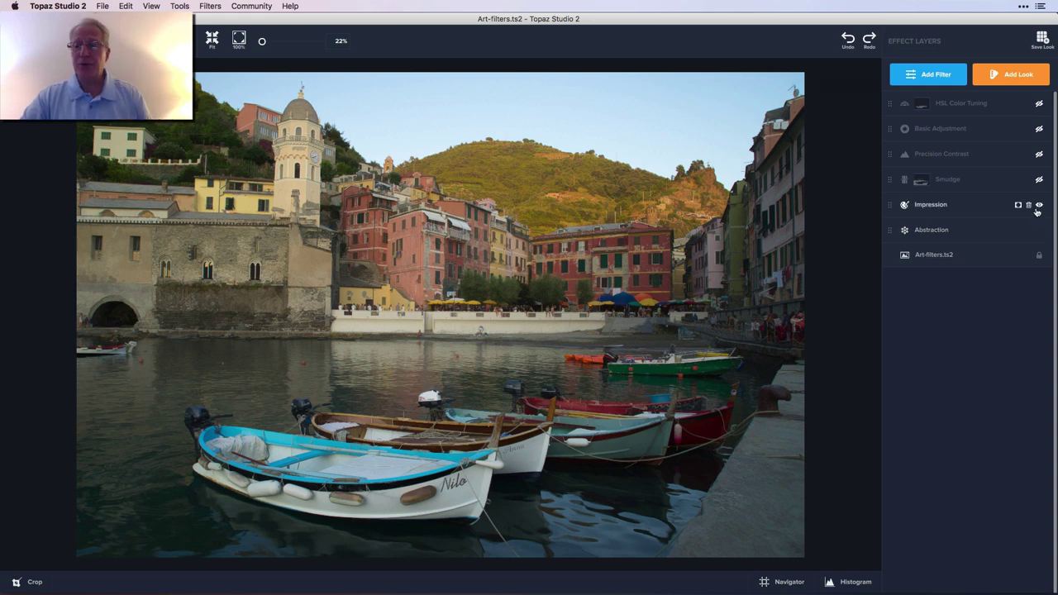
pyautogui.click(978, 210)
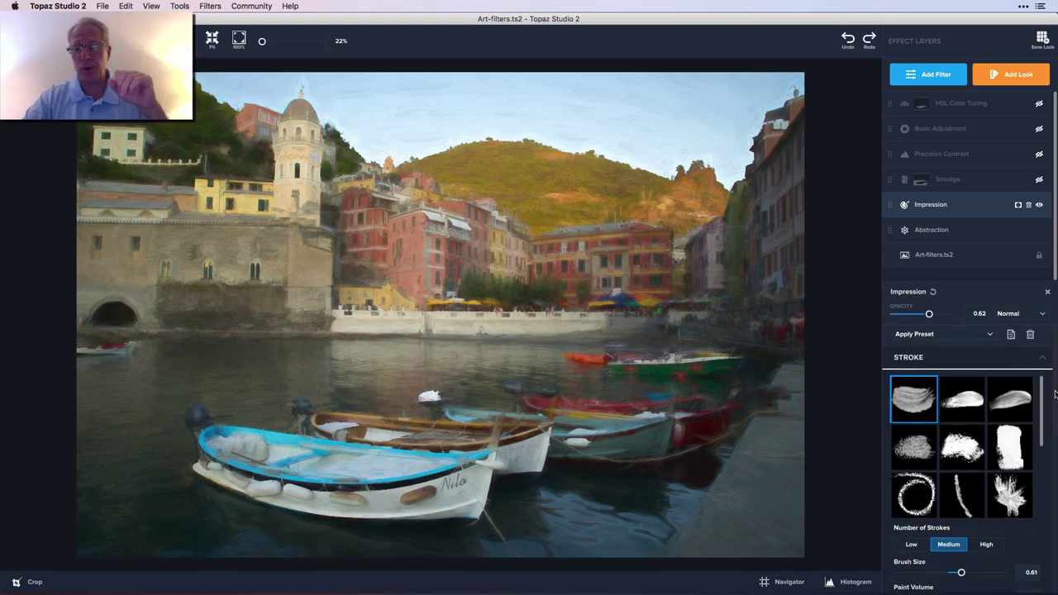
pyautogui.scroll(-2, 1054, 394)
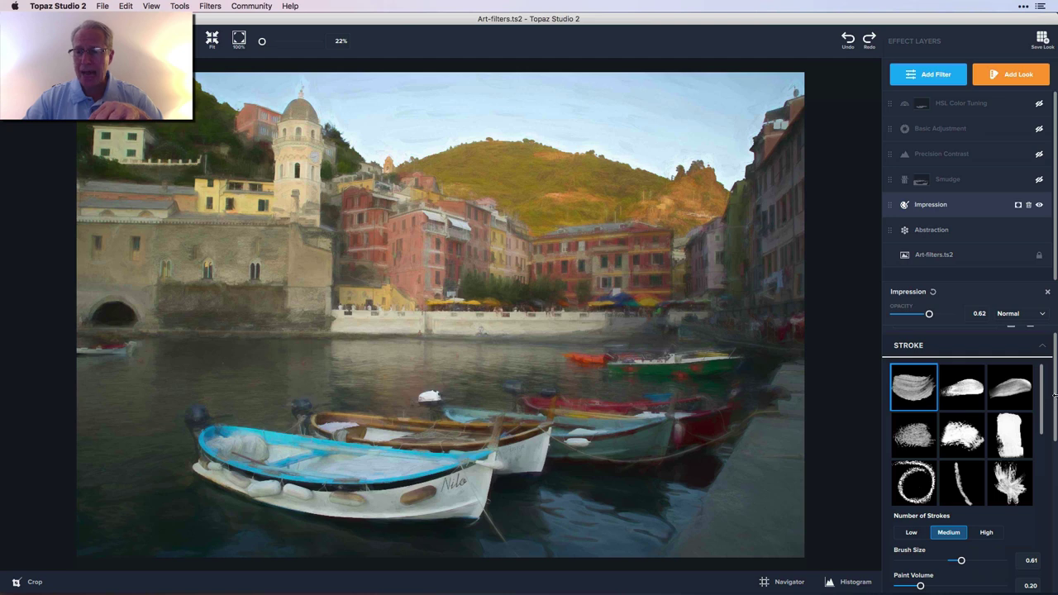
pyautogui.scroll(-10, 962, 426)
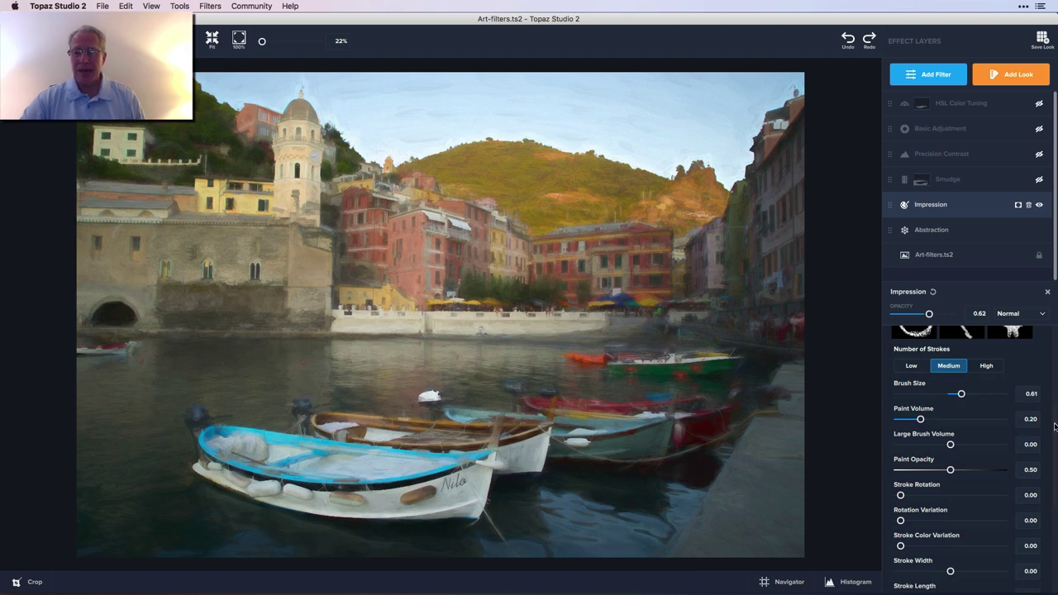
pyautogui.scroll(-12, 1054, 426)
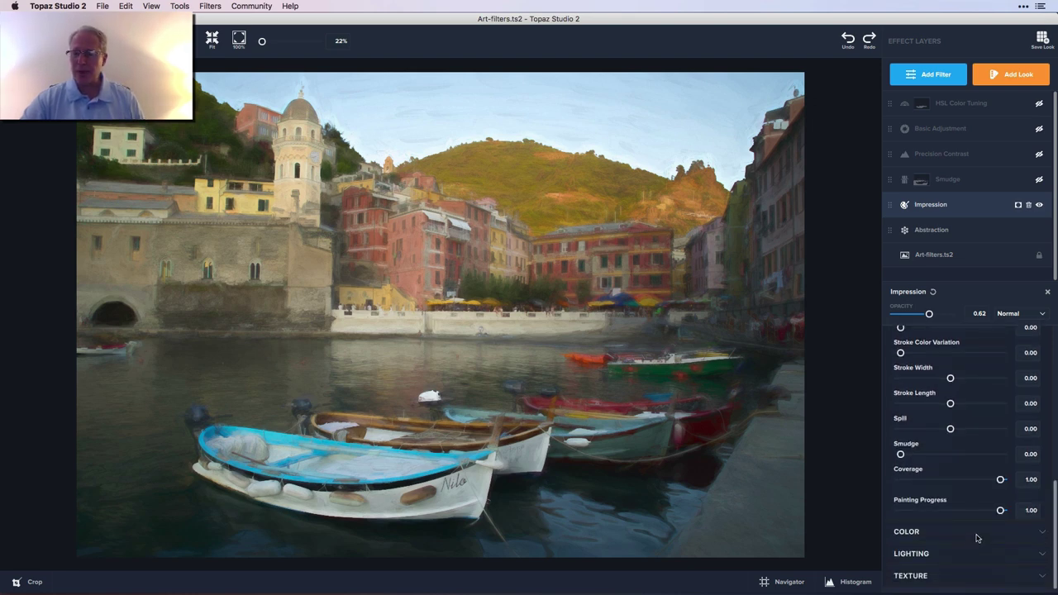
pyautogui.click(976, 535)
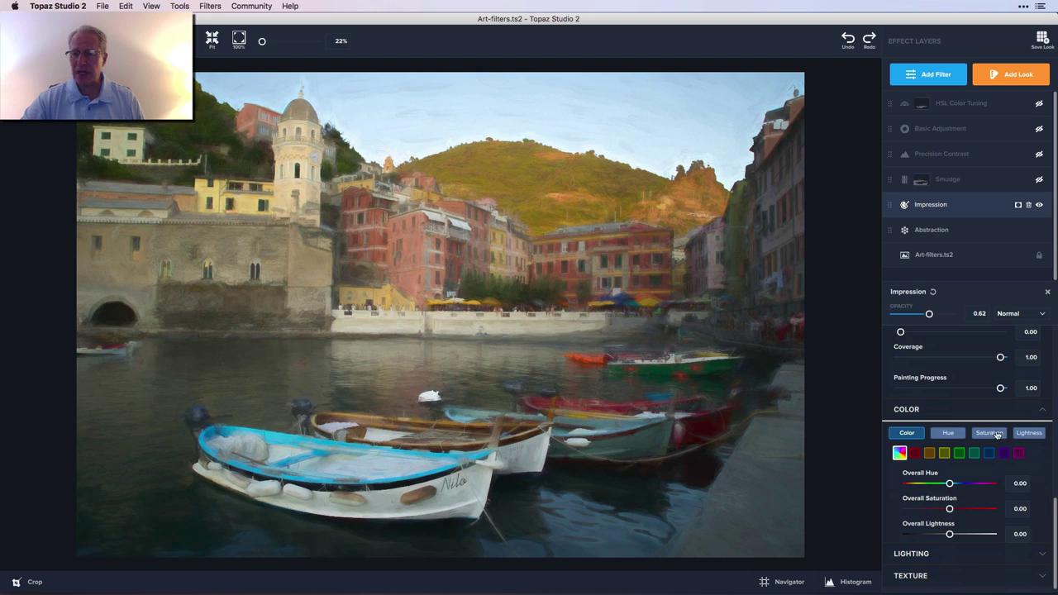
pyautogui.click(993, 412)
pyautogui.click(1006, 559)
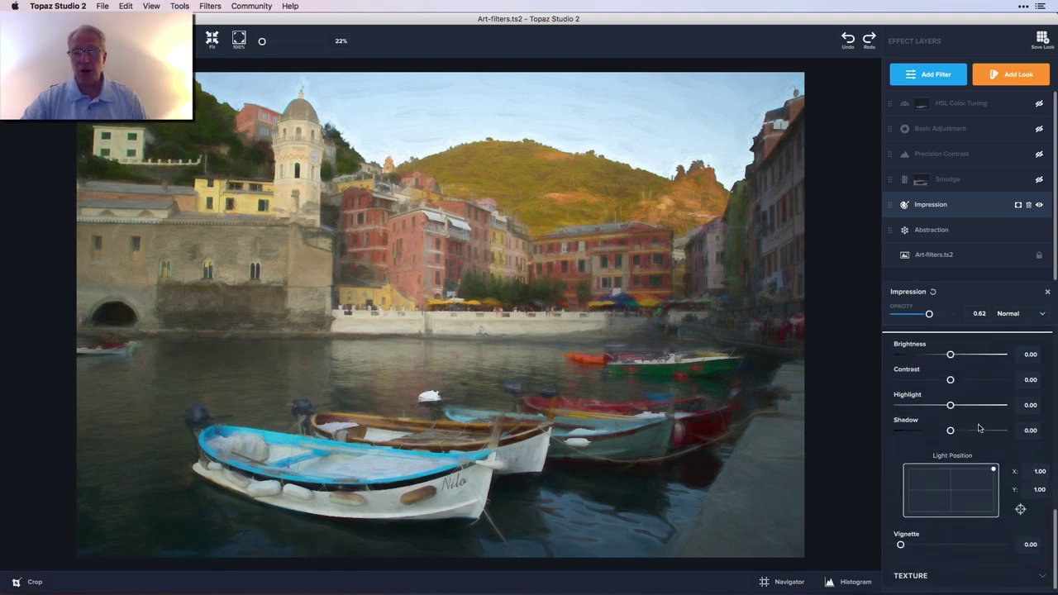
pyautogui.click(1048, 295)
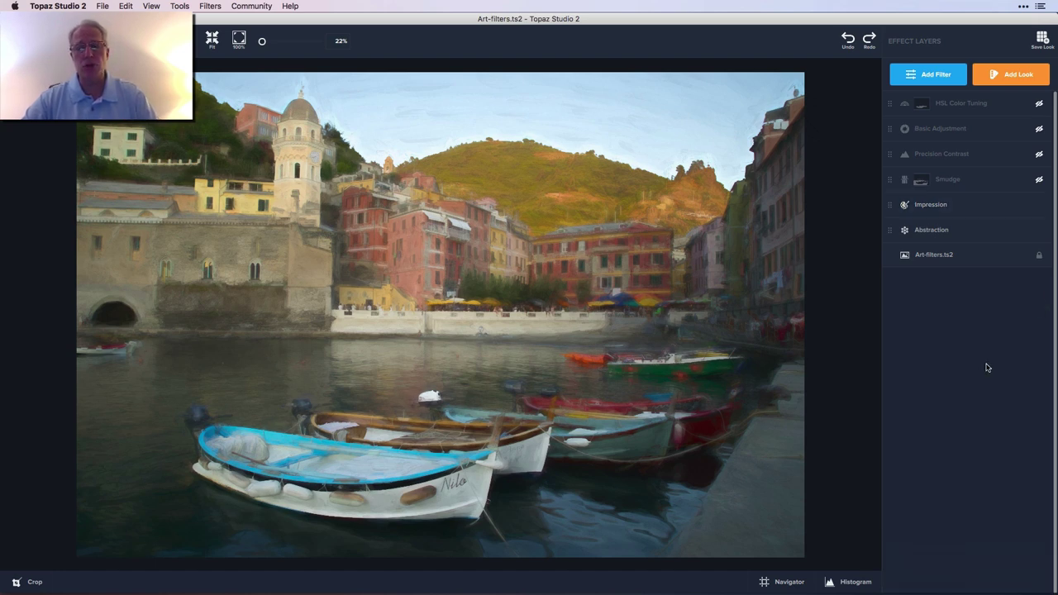
# Toggle Impression off and on to compare, then re-enable the Smudge layer
pyautogui.click(1040, 205)
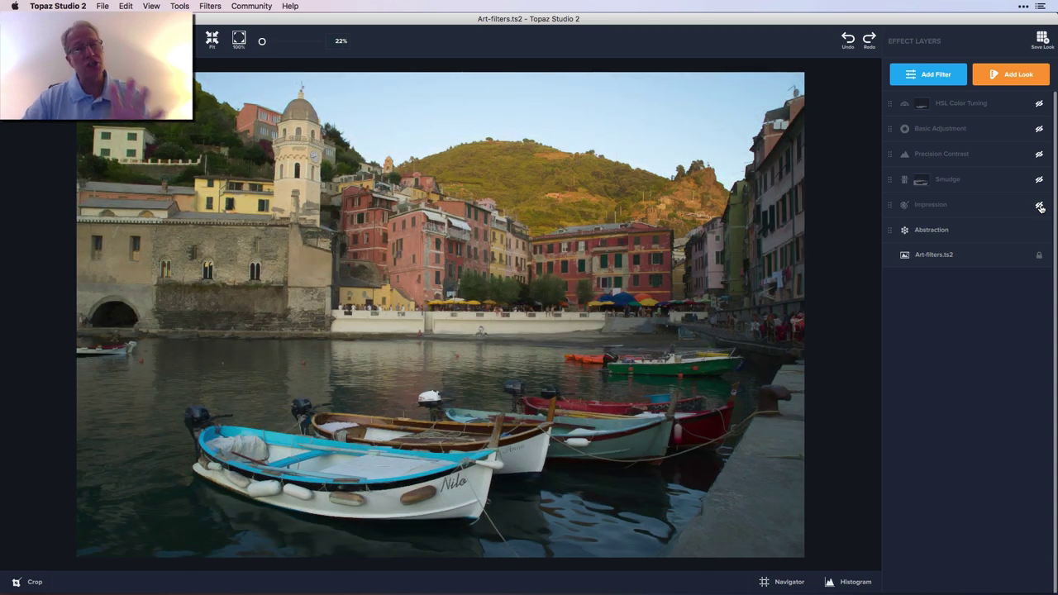
pyautogui.click(1040, 205)
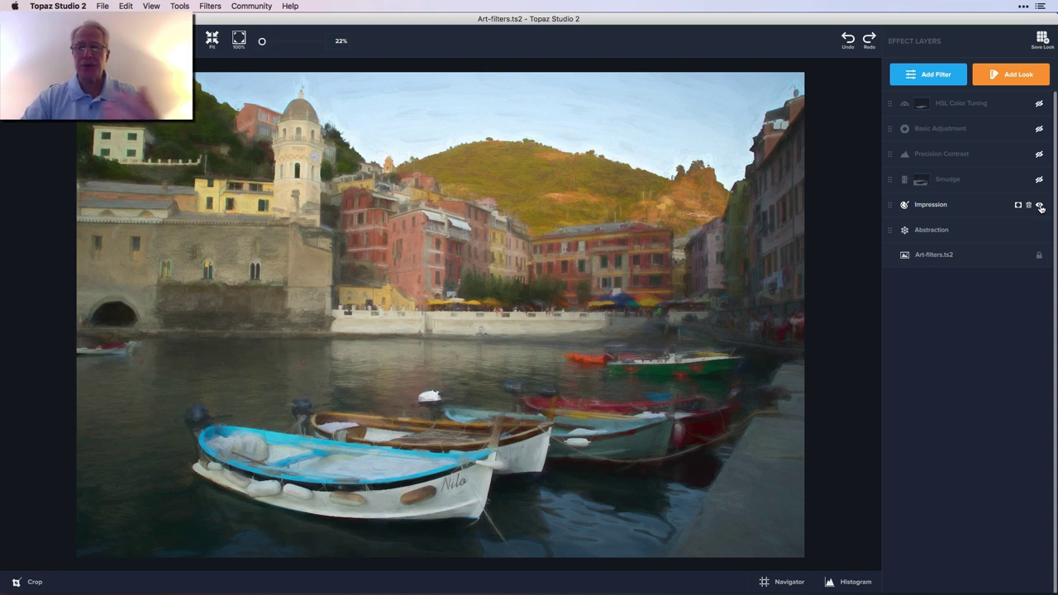
pyautogui.click(1039, 179)
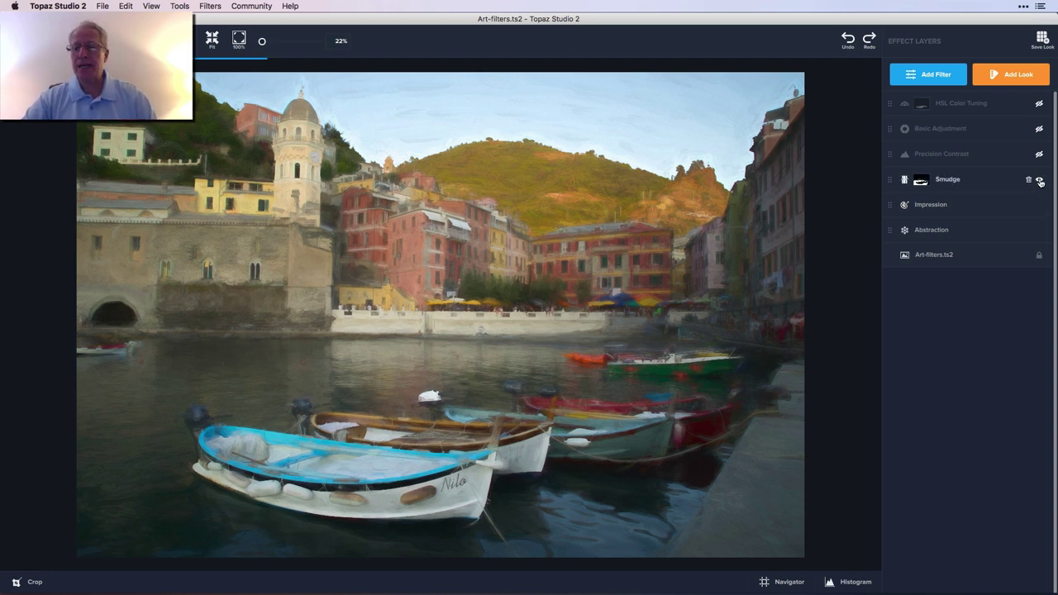
# Review Smudge's strength and its water-only mask, then hide the Smudge layer
pyautogui.click(978, 182)
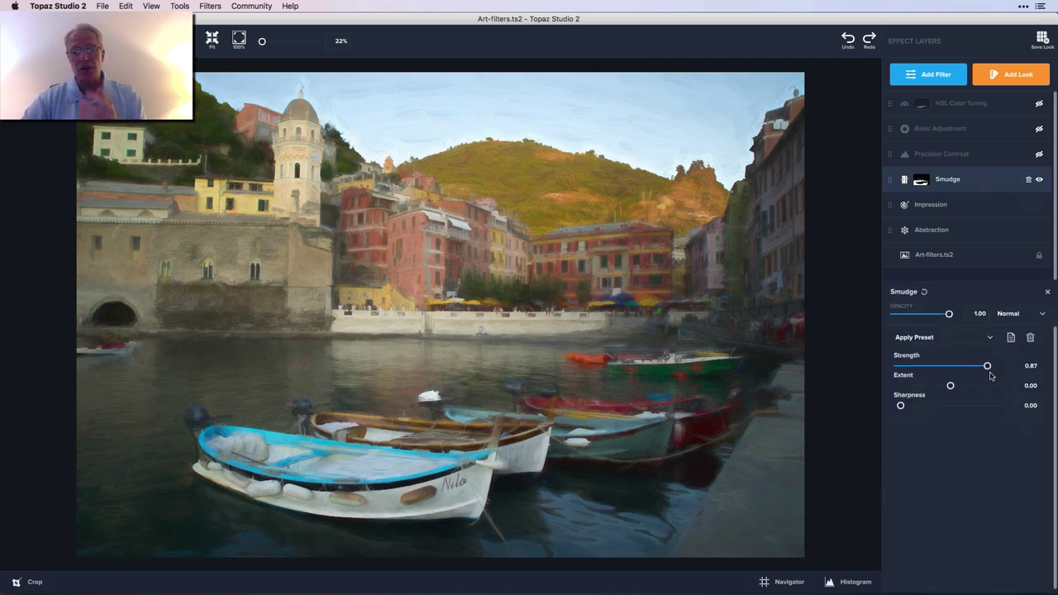
pyautogui.click(921, 181)
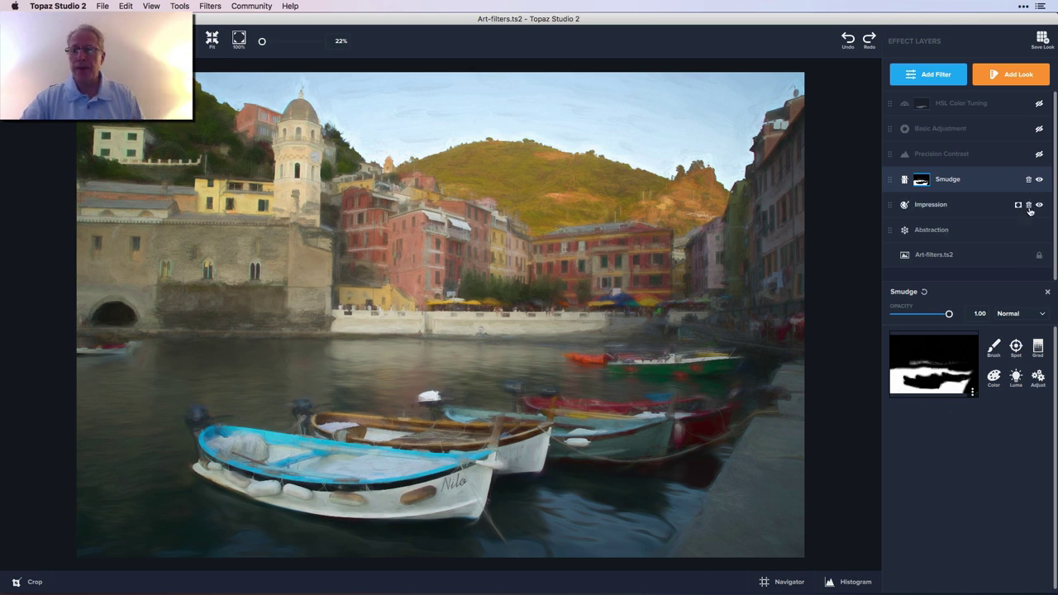
pyautogui.click(1040, 181)
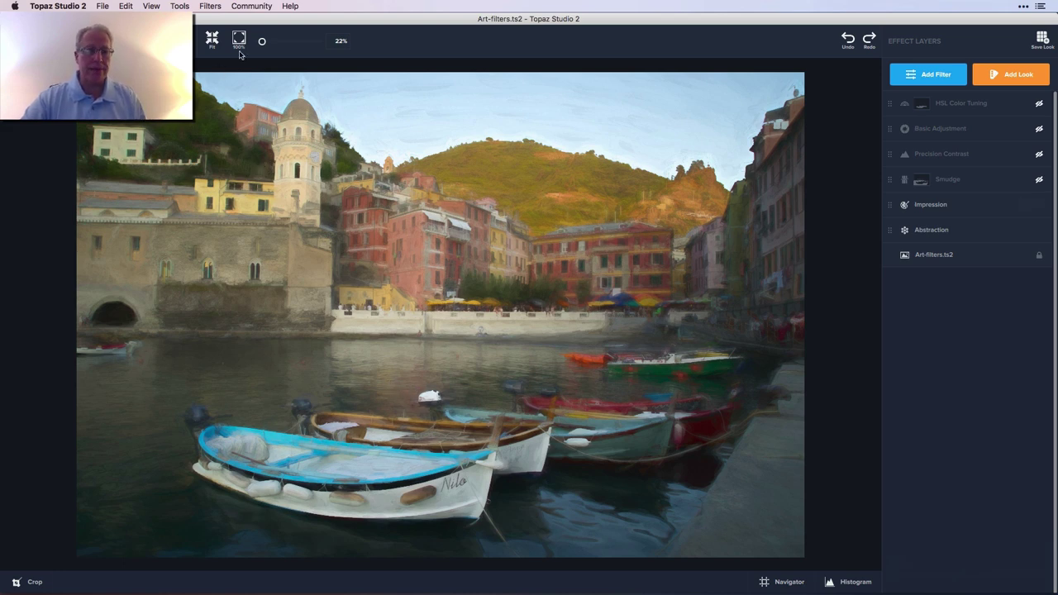
# Re-enable Smudge and inspect its smearing on the boats at 54% zoom against the original
pyautogui.moveTo(261, 43); pyautogui.dragTo(264, 43)
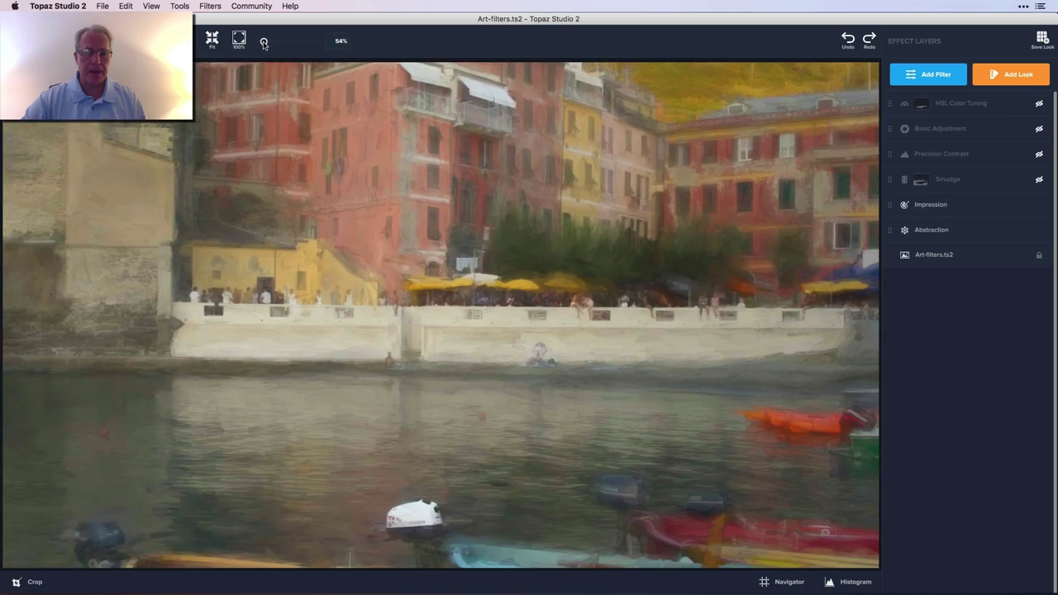
pyautogui.moveTo(339, 362); pyautogui.dragTo(368, 246)
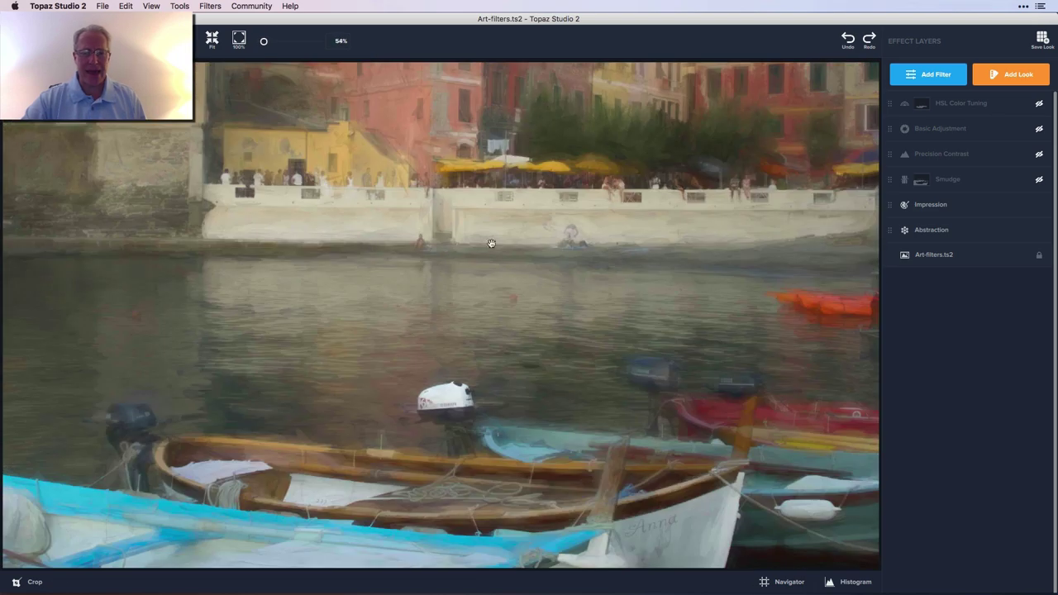
pyautogui.click(1039, 180)
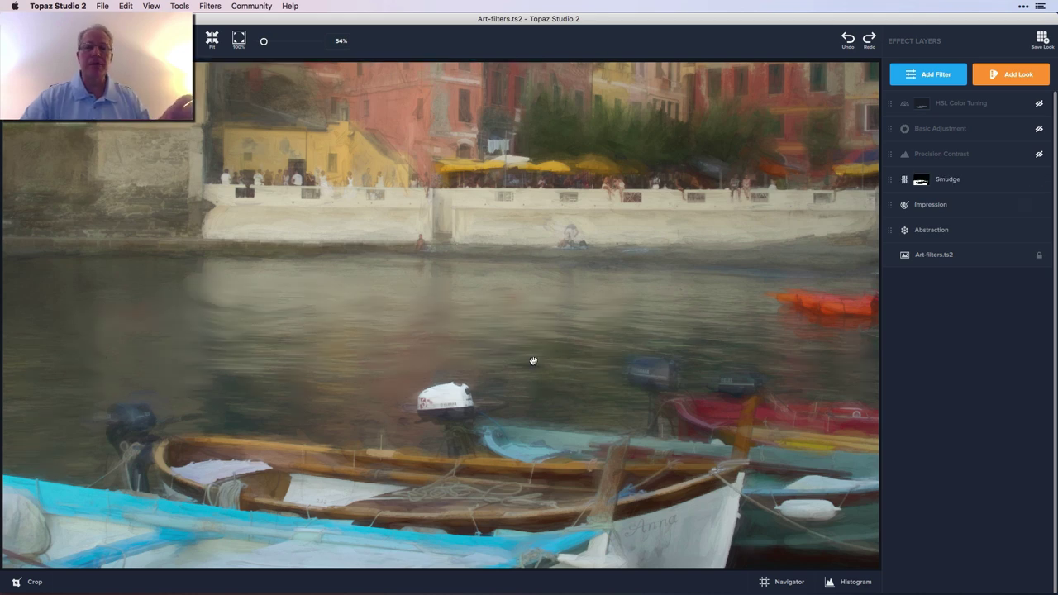
pyautogui.moveTo(412, 364)
pyautogui.mouseDown()
pyautogui.moveTo(576, 266)
pyautogui.moveTo(412, 259)
pyautogui.mouseUp()
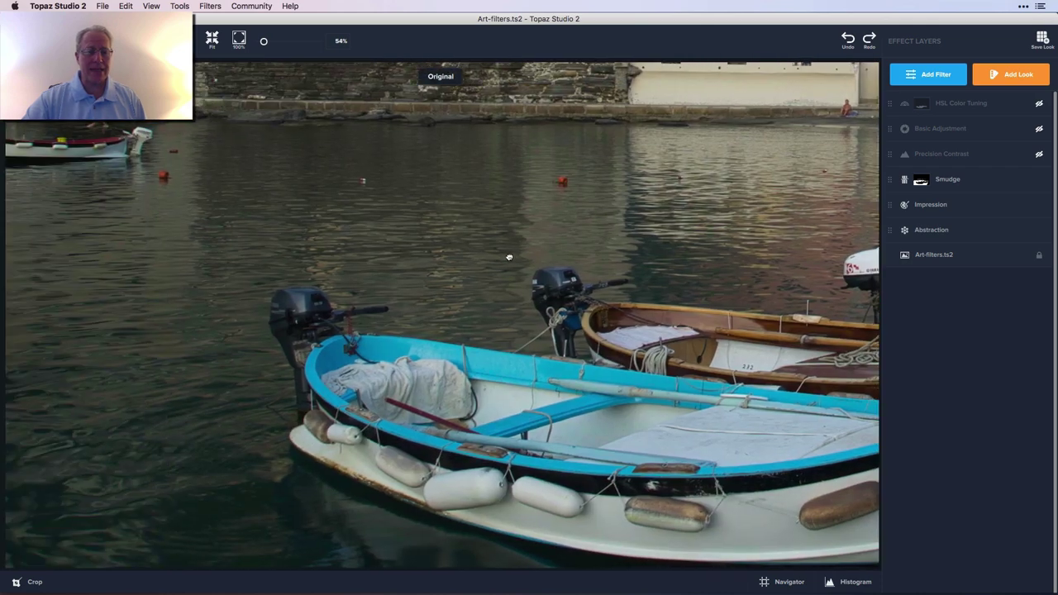
pyautogui.moveTo(299, 259); pyautogui.dragTo(568, 274)
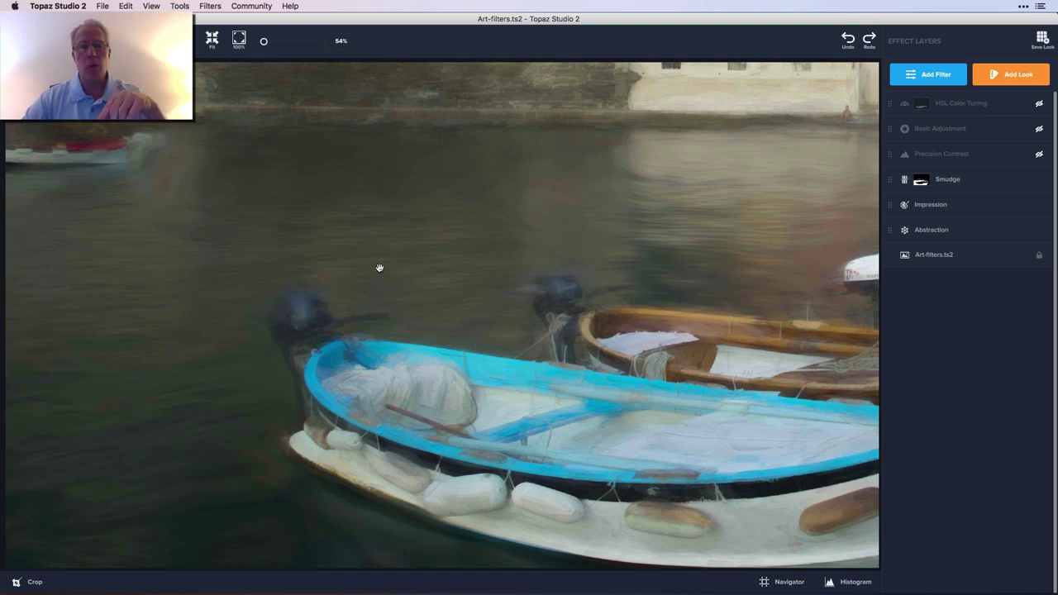
pyautogui.press('\\')
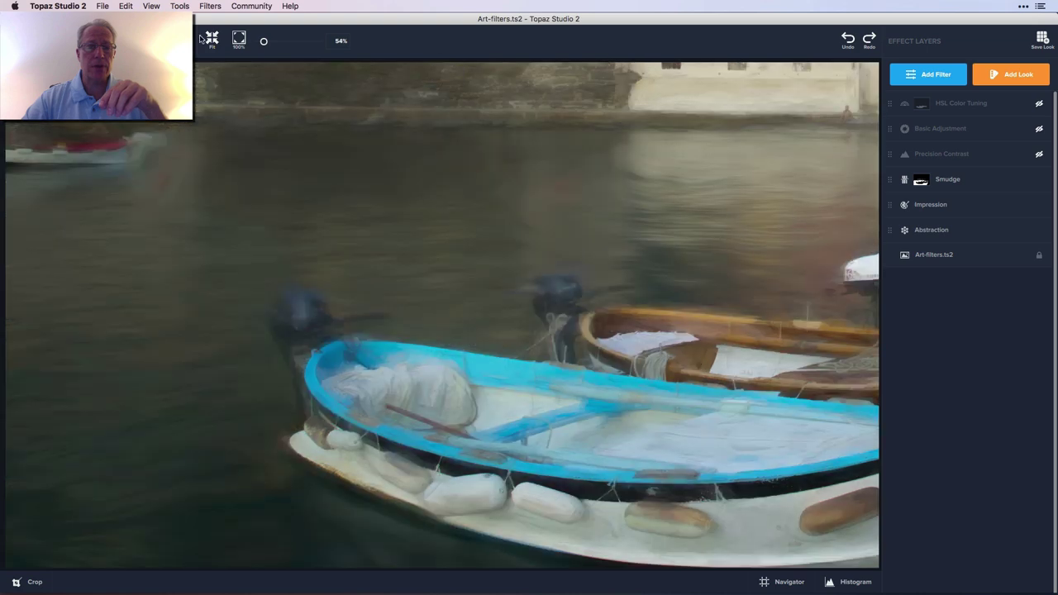
pyautogui.click(211, 39)
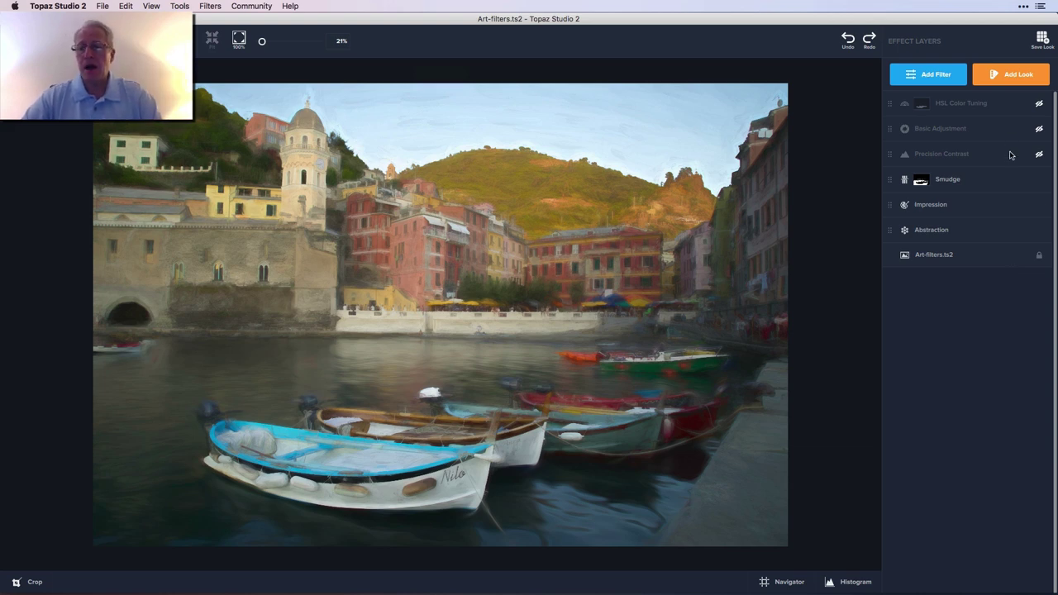
# Turn Precision Contrast back on and review its settings
pyautogui.click(1039, 154)
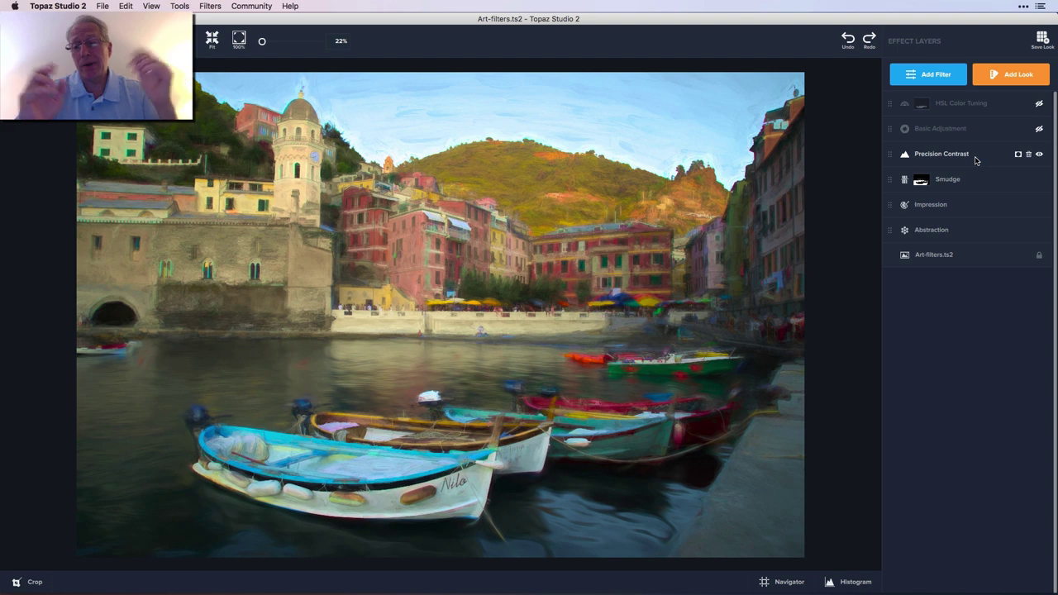
pyautogui.click(975, 160)
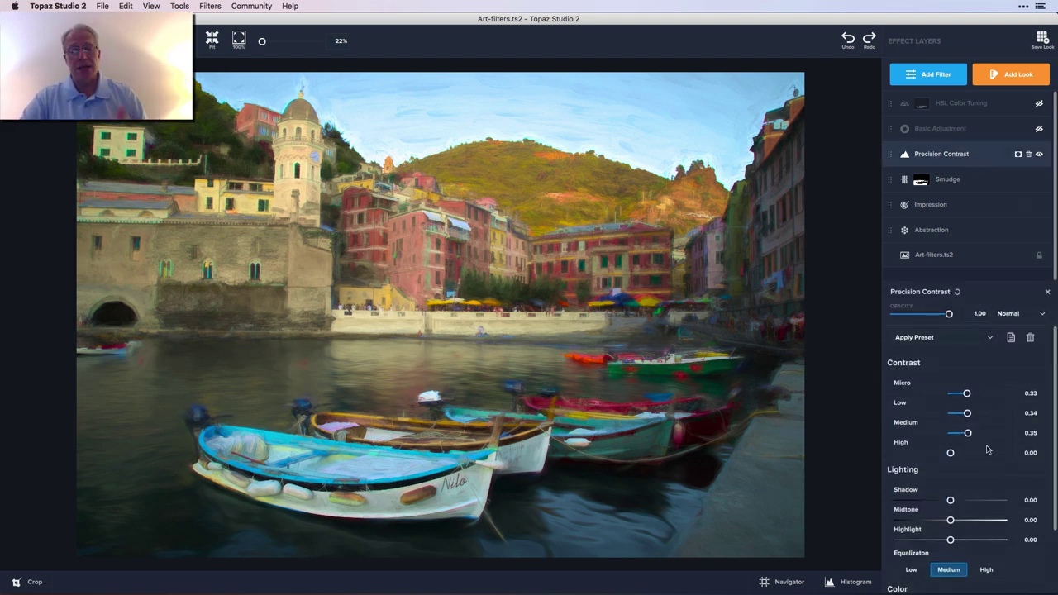
pyautogui.scroll(-2, 986, 449)
pyautogui.scroll(2, 986, 449)
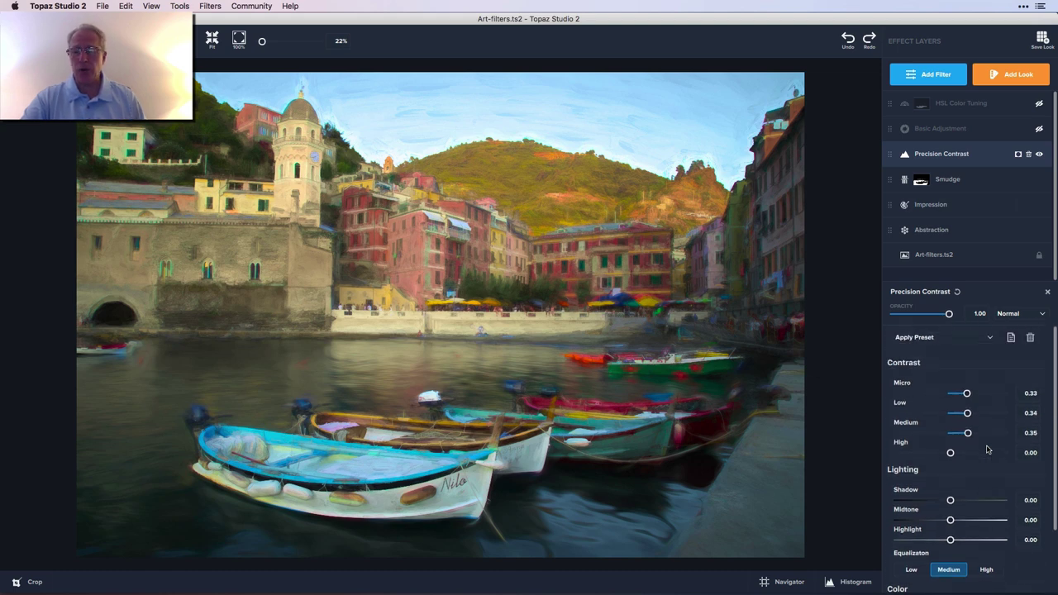
pyautogui.click(1048, 293)
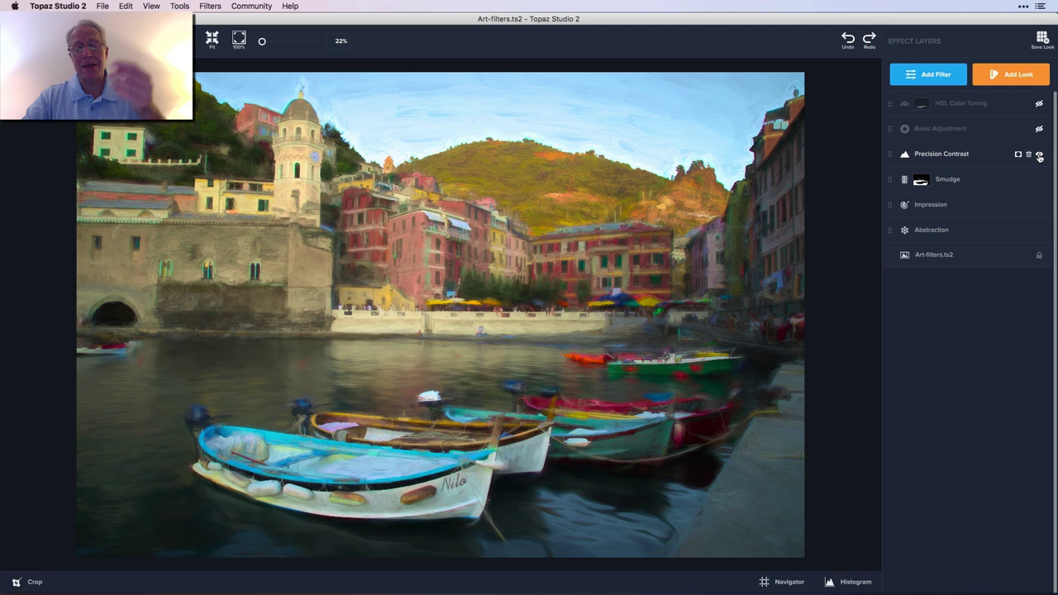
# Toggle Precision Contrast off and on twice to compare, leaving it enabled
pyautogui.click(1039, 155)
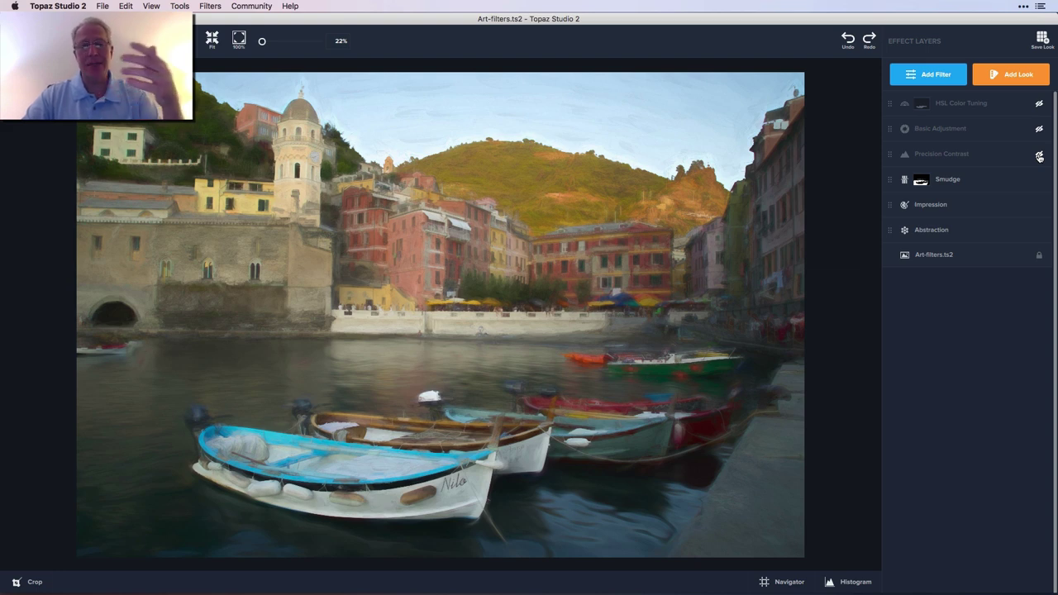
pyautogui.click(1040, 156)
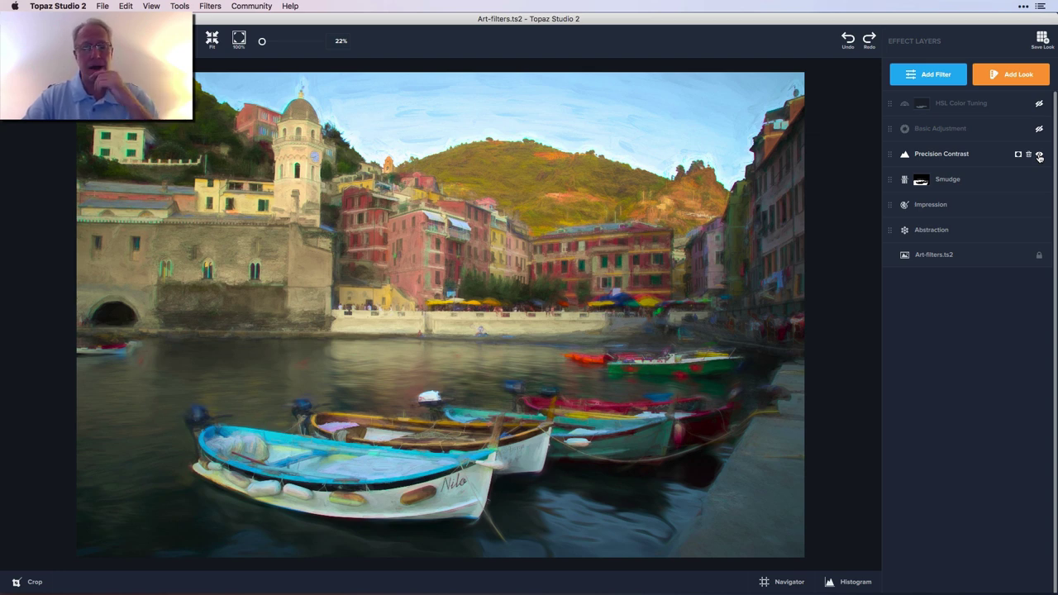
pyautogui.click(1040, 156)
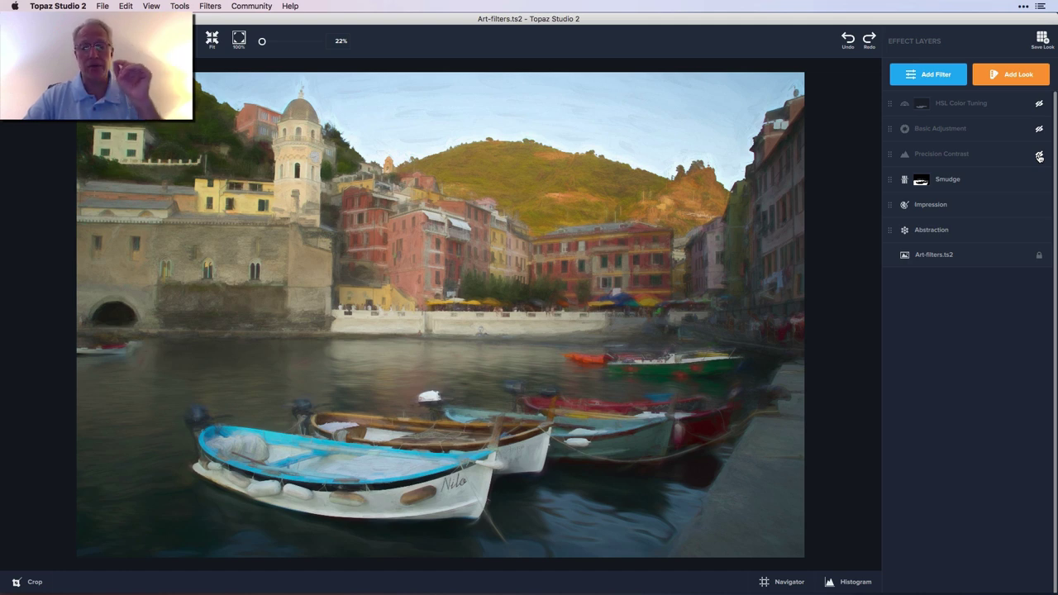
pyautogui.click(1040, 157)
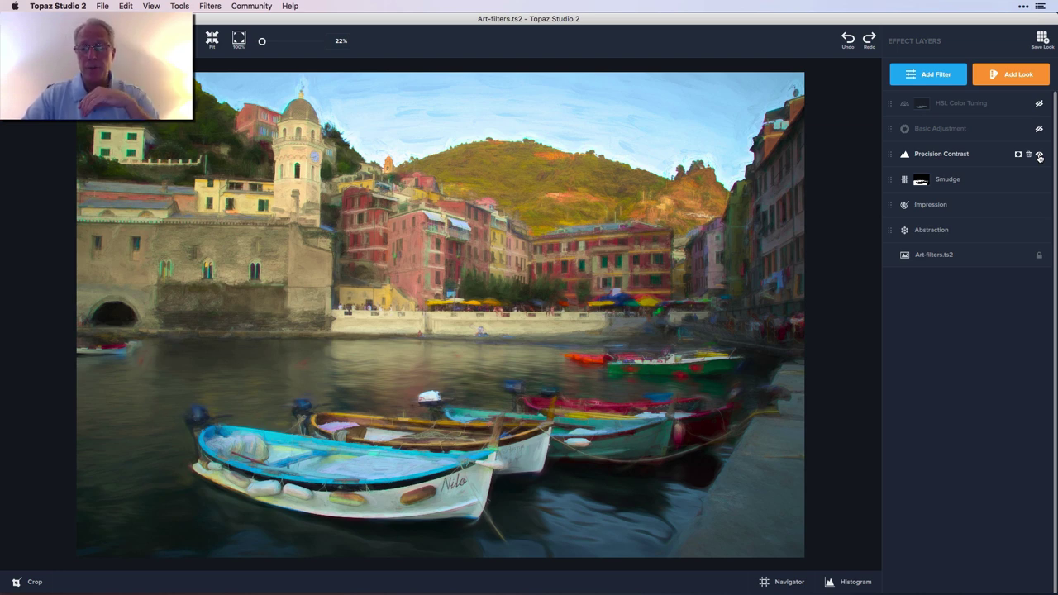
# Turn Basic Adjustment on, review its settings, and compare with it off before restoring it
pyautogui.click(1039, 129)
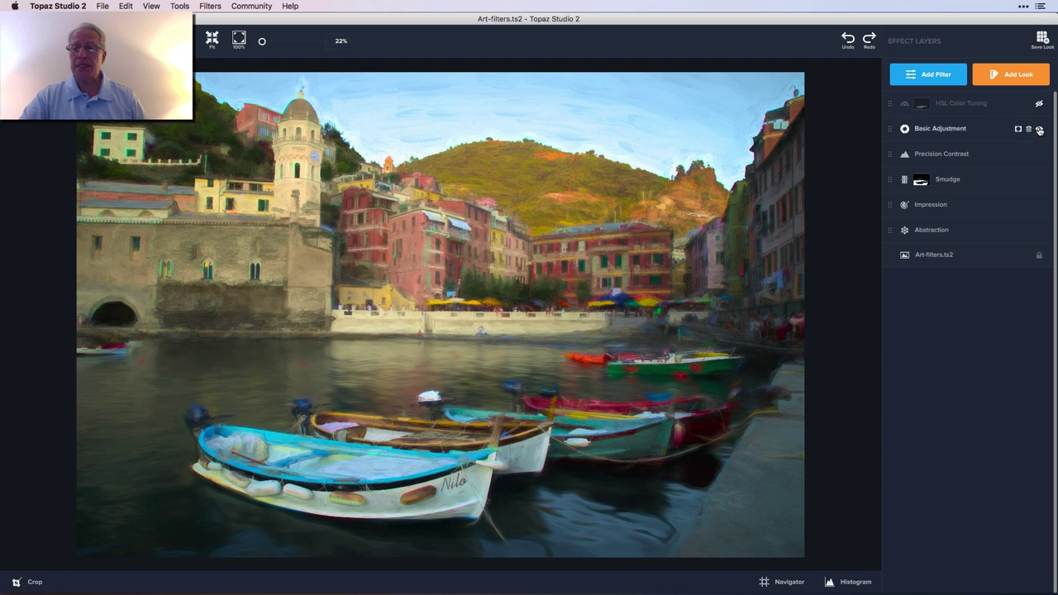
pyautogui.click(980, 130)
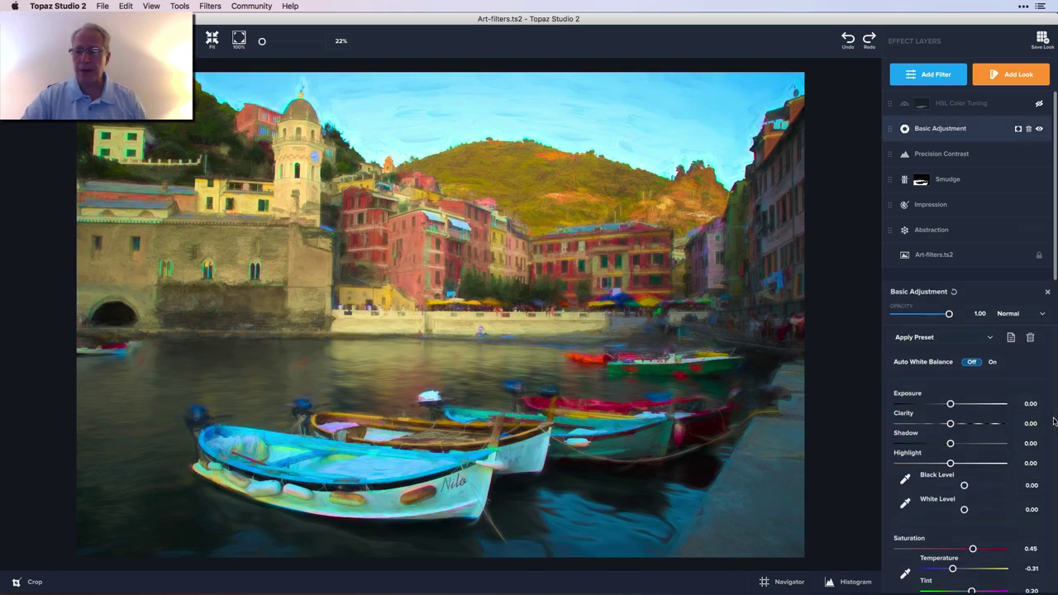
pyautogui.scroll(-1, 1053, 422)
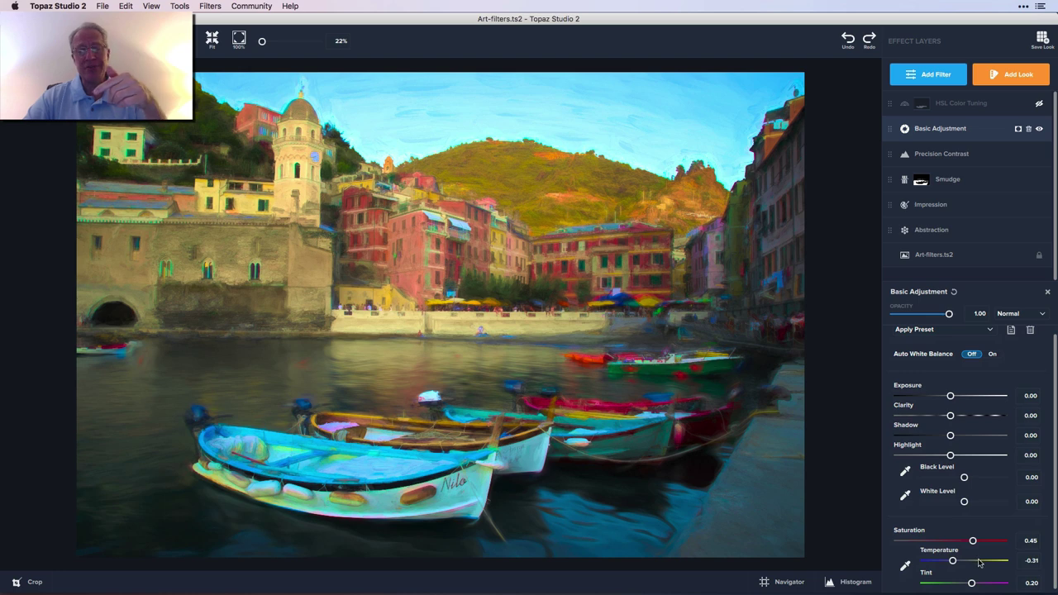
pyautogui.click(1048, 293)
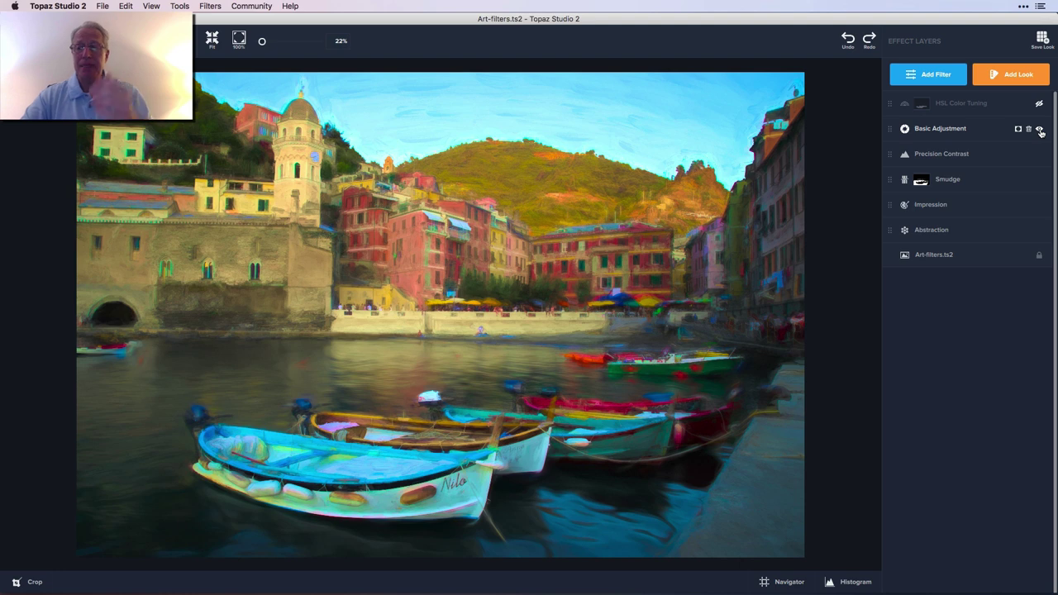
pyautogui.click(1040, 130)
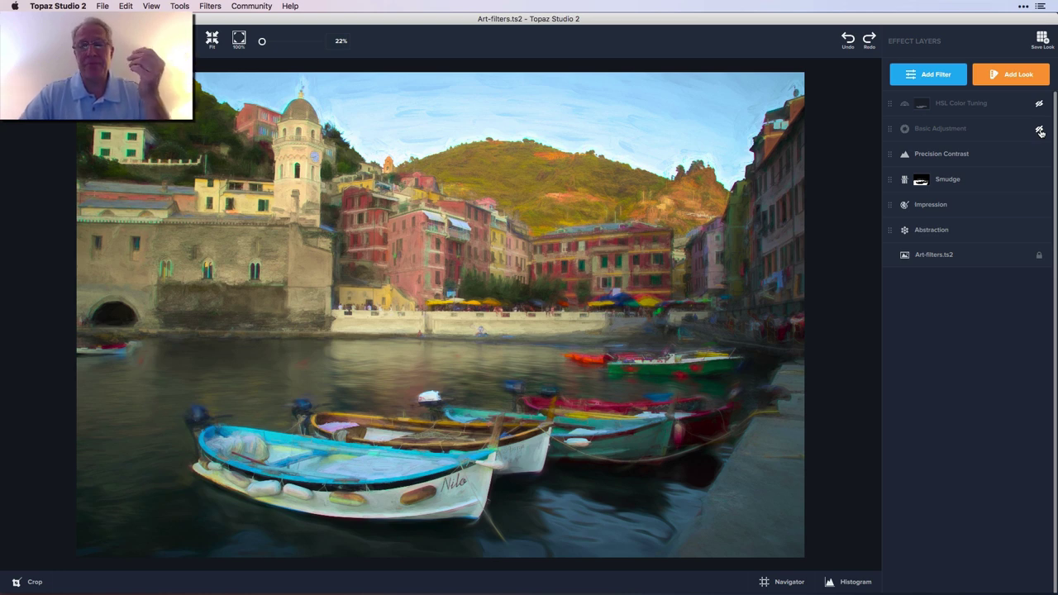
pyautogui.click(1040, 131)
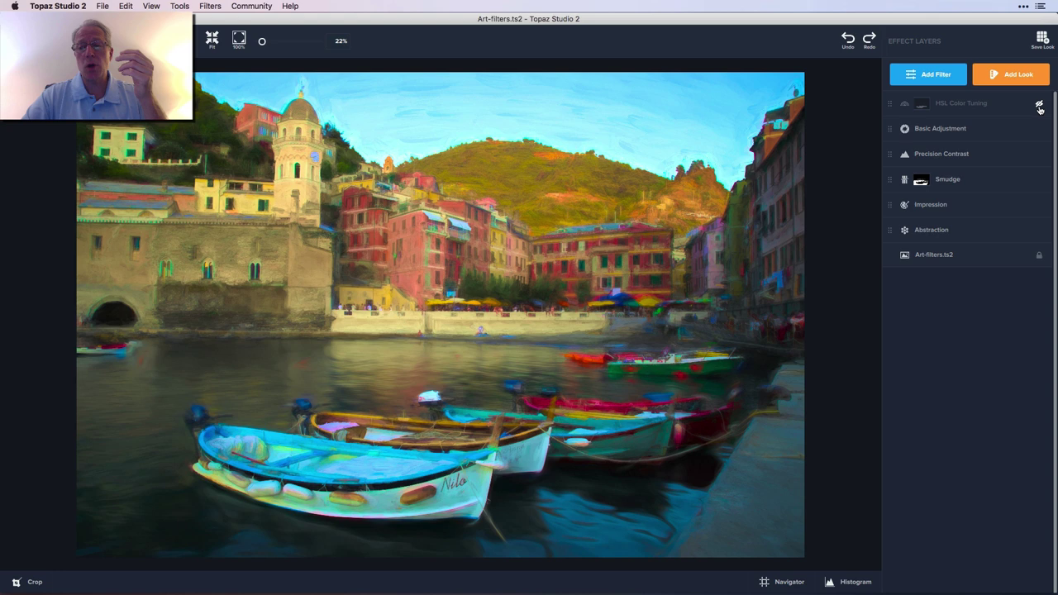
# Enable HSL Color Tuning, comparing boat and sky colours with it off and against the original
pyautogui.click(1039, 106)
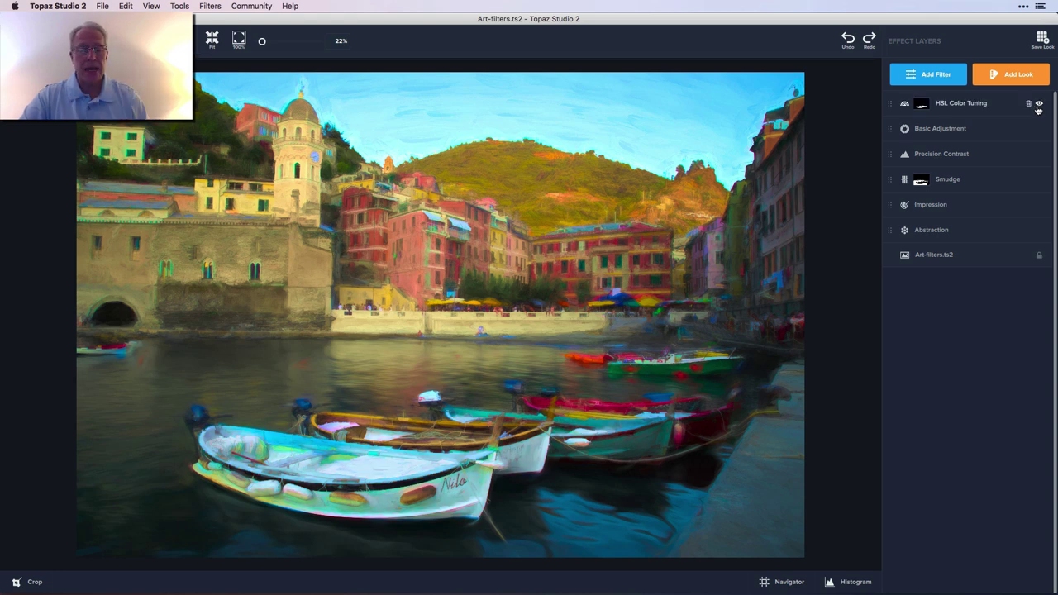
pyautogui.moveTo(967, 128)
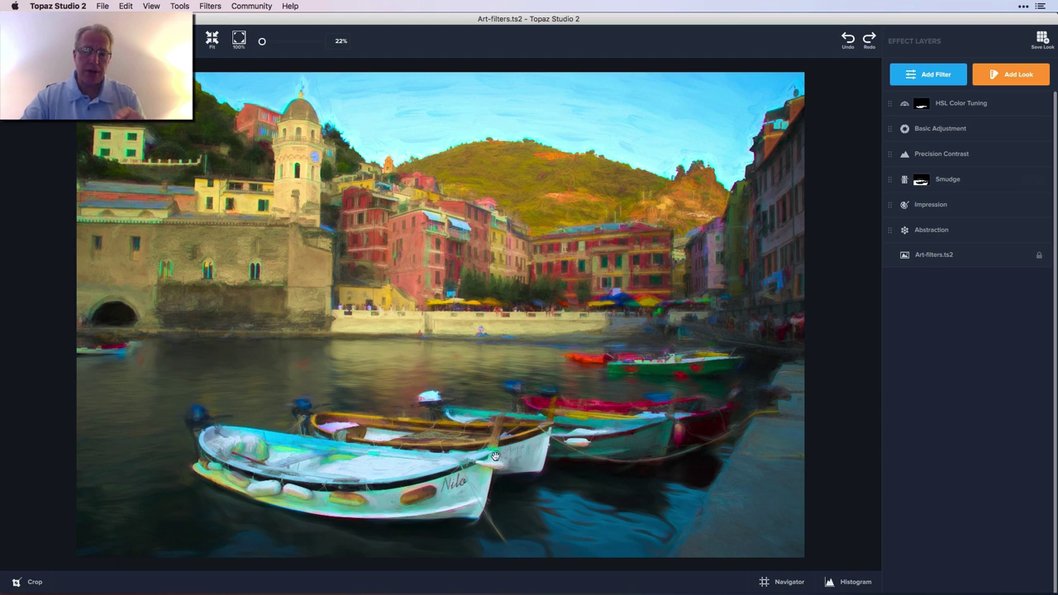
pyautogui.click(1040, 105)
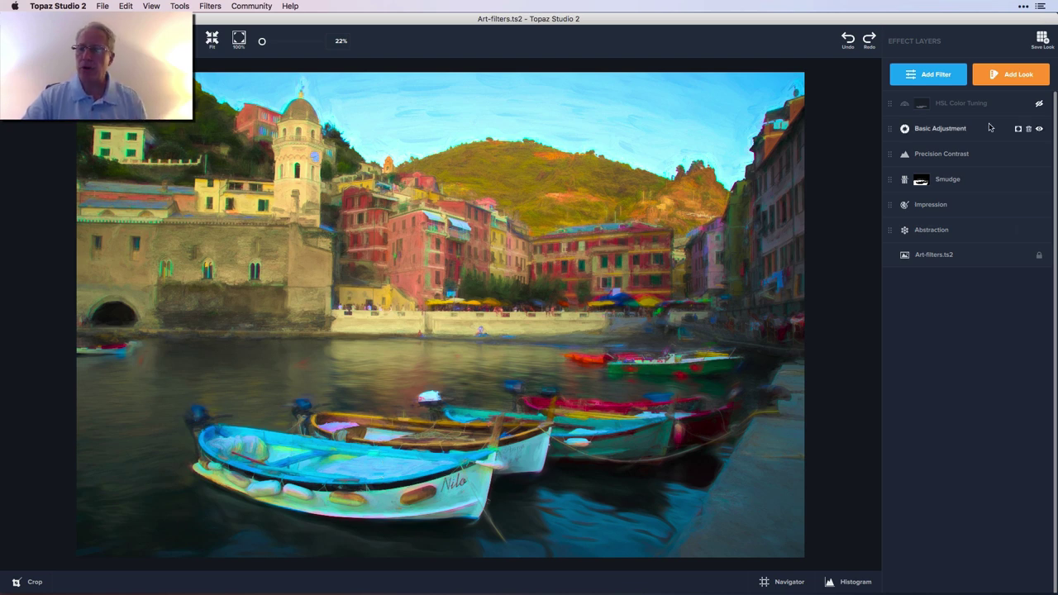
pyautogui.click(1039, 107)
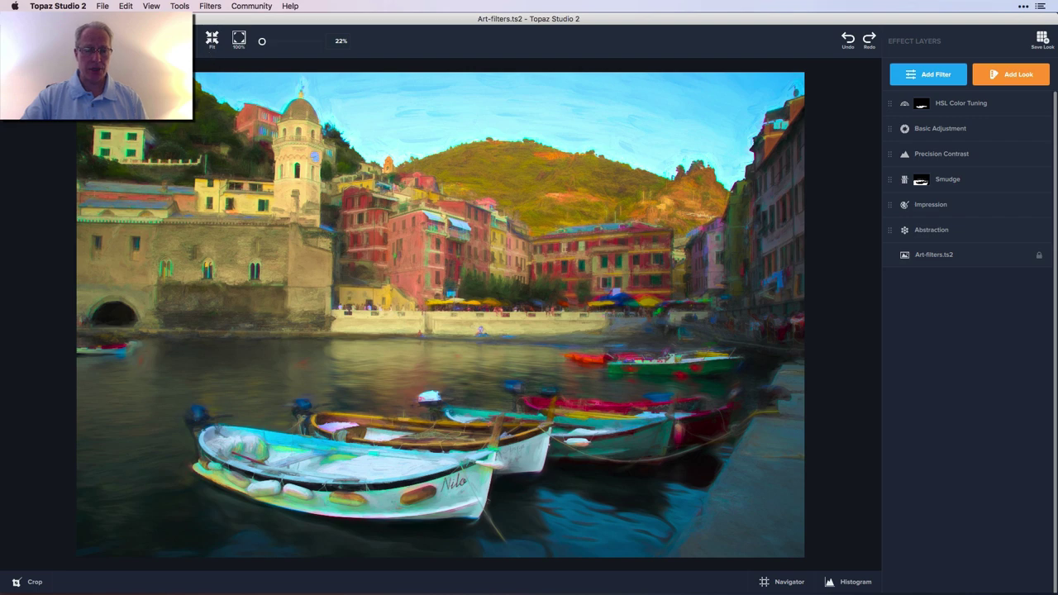
pyautogui.click(262, 40)
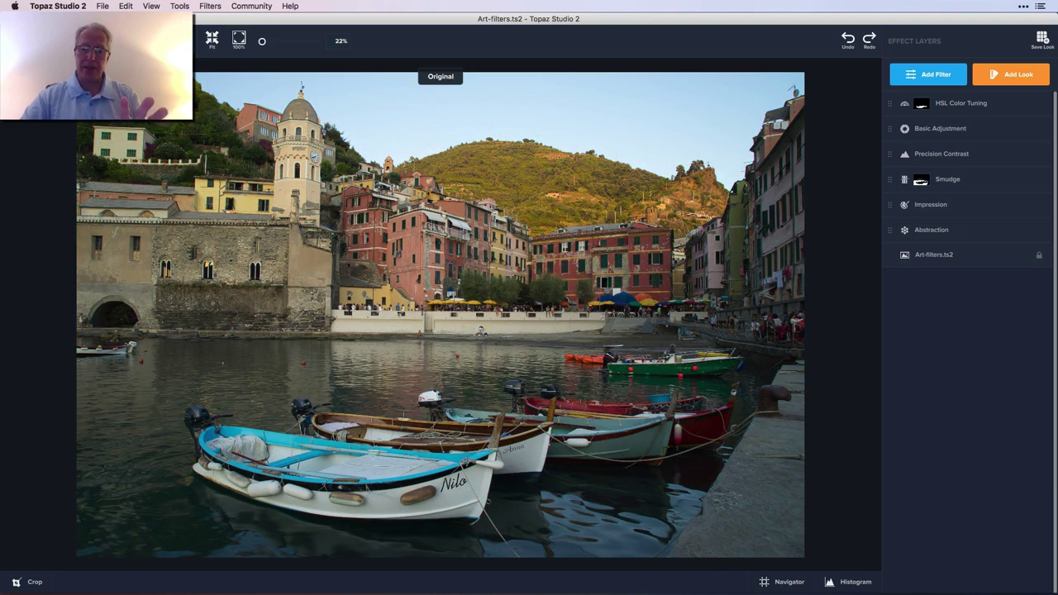
pyautogui.click(262, 40)
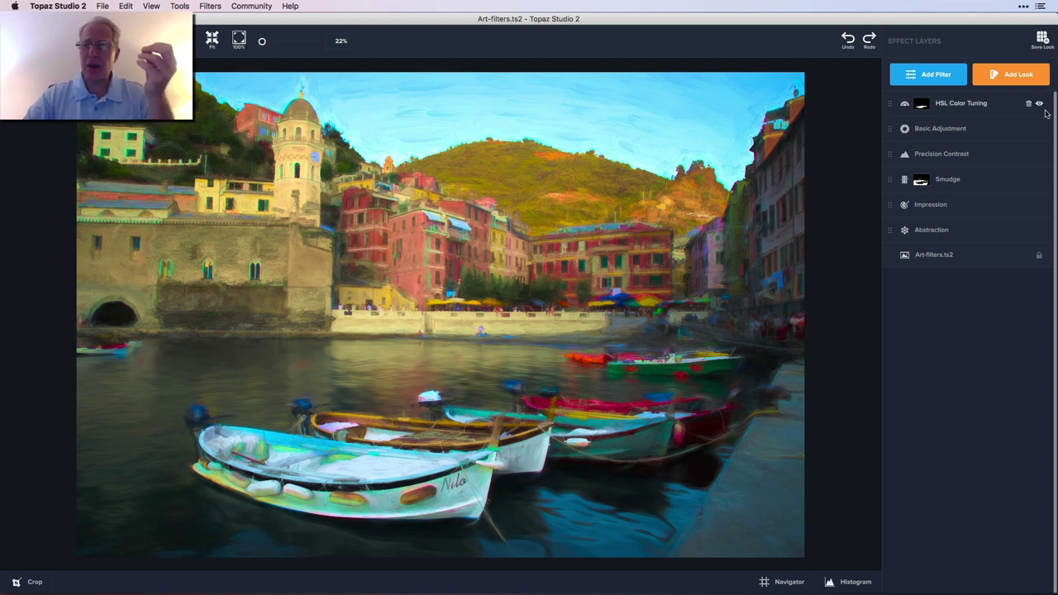
pyautogui.click(1039, 105)
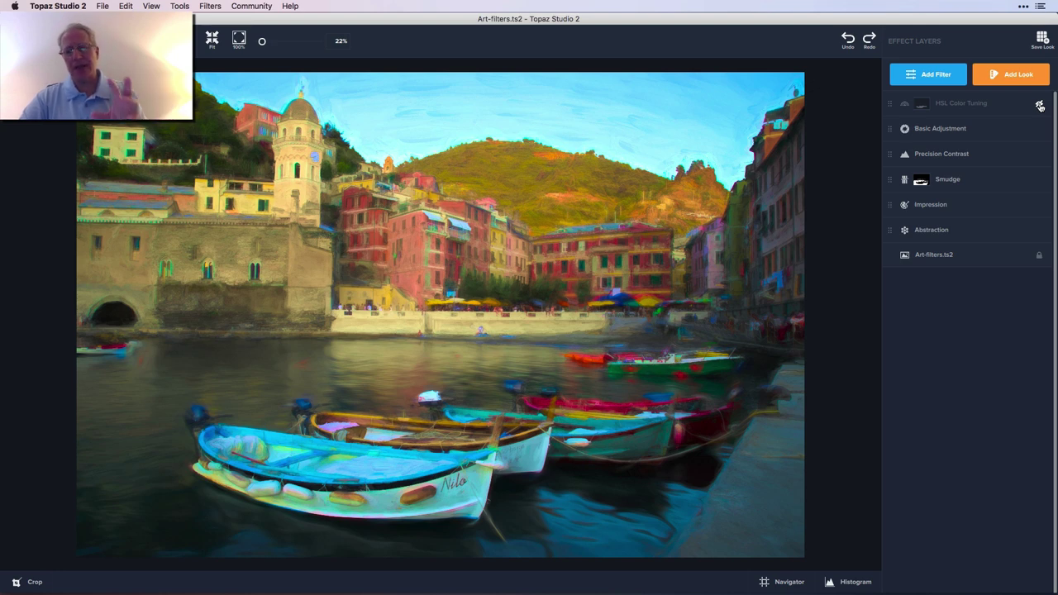
pyautogui.click(1039, 104)
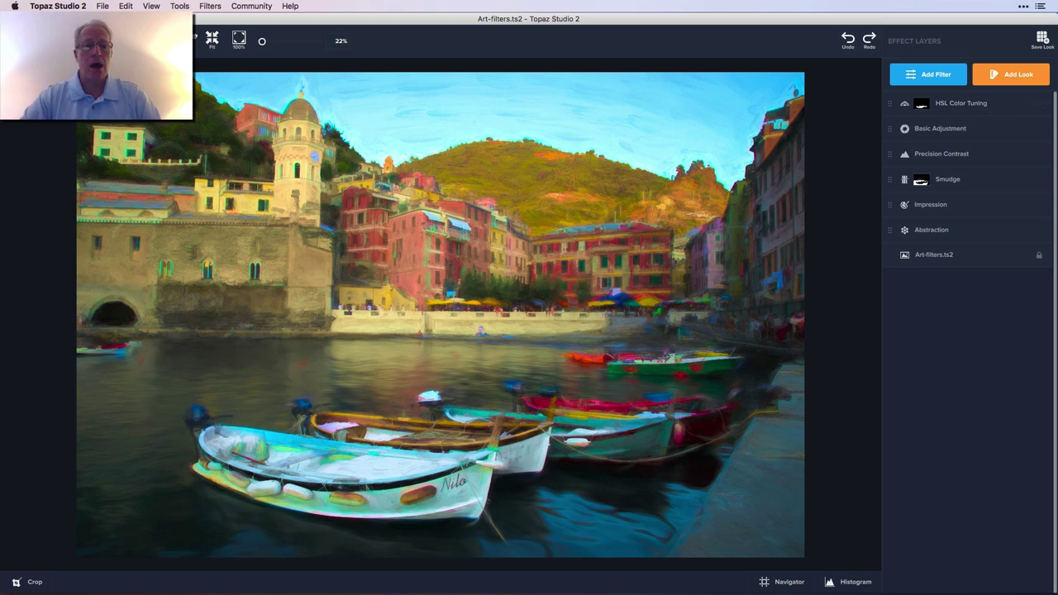
pyautogui.press('\\')
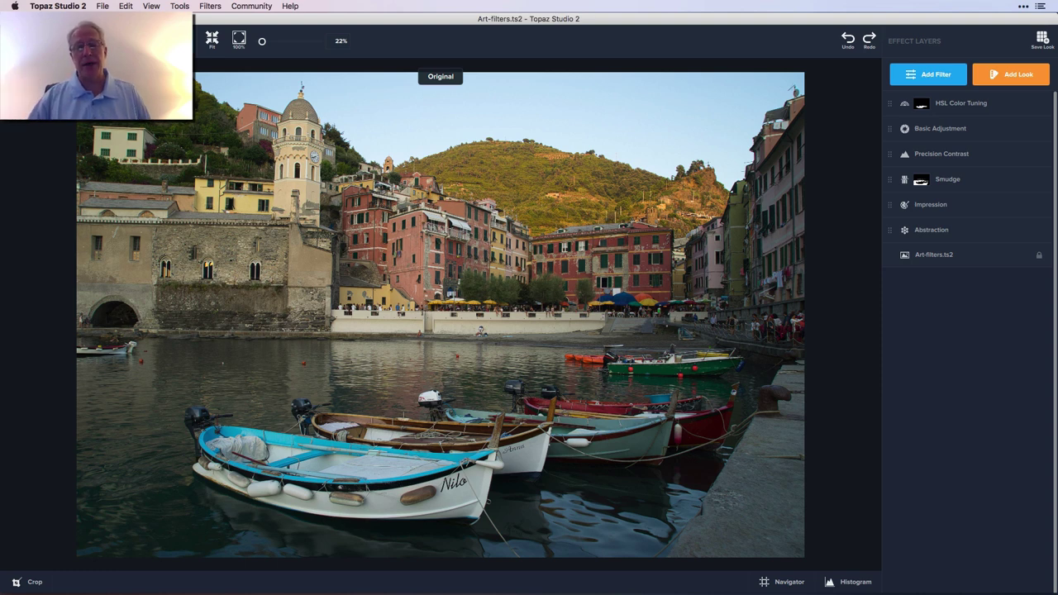
pyautogui.click(480, 330)
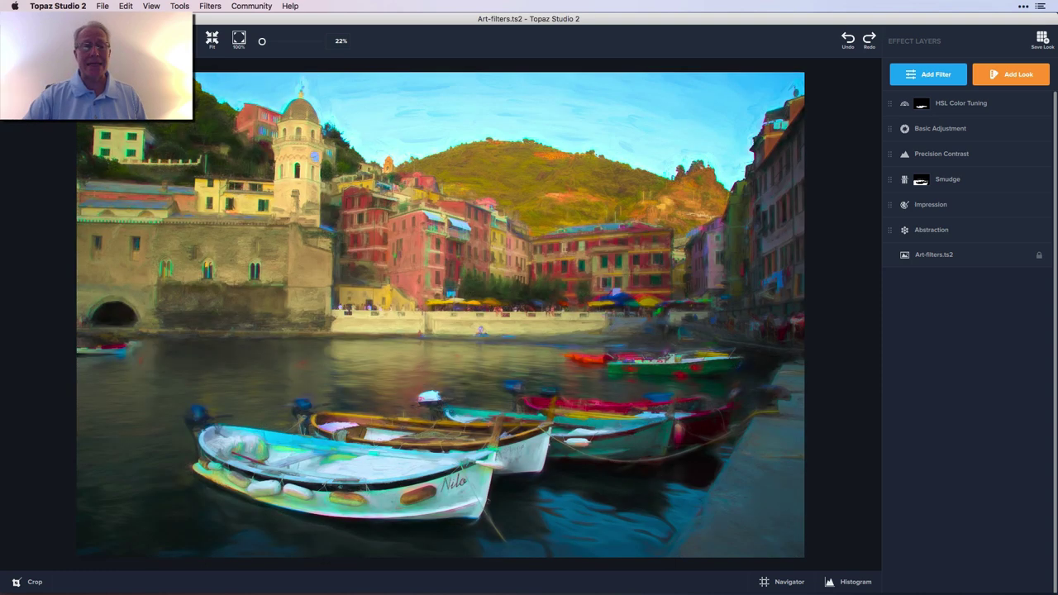